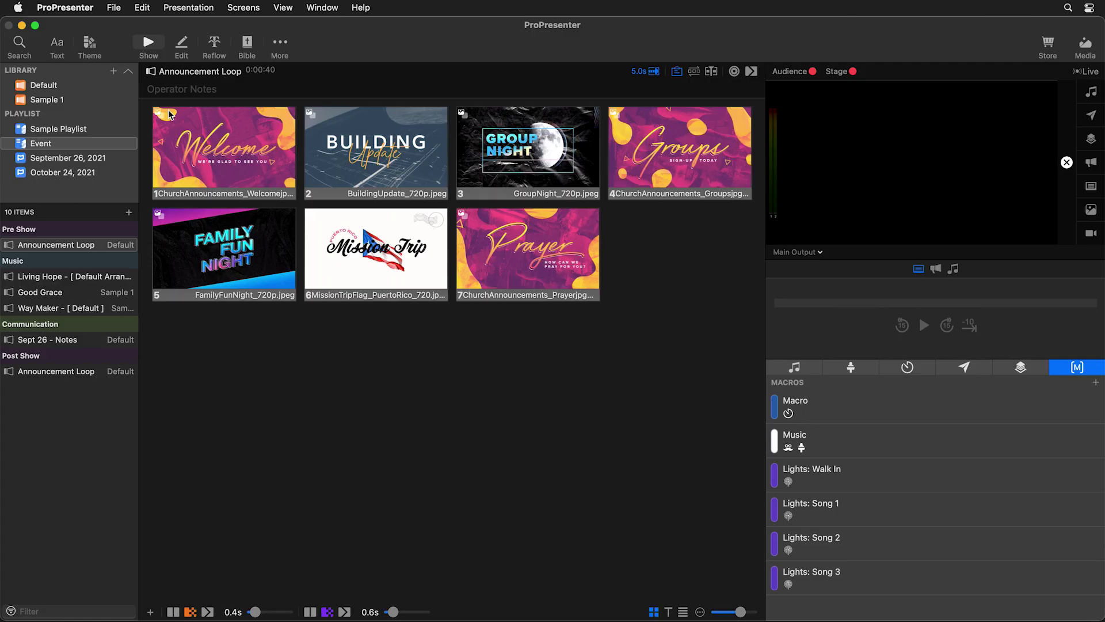
- Open the Services preferences and log in to the MultiTracks account
{"action": "left_click", "coordinate": [68, 13]}
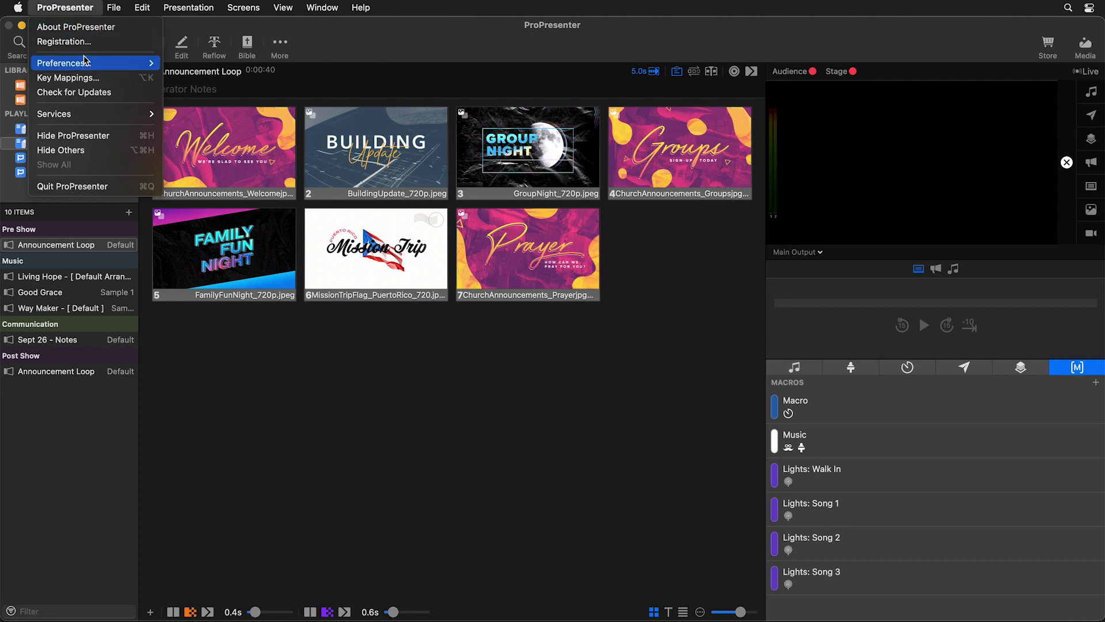
{"action": "mouse_move", "coordinate": [84, 65]}
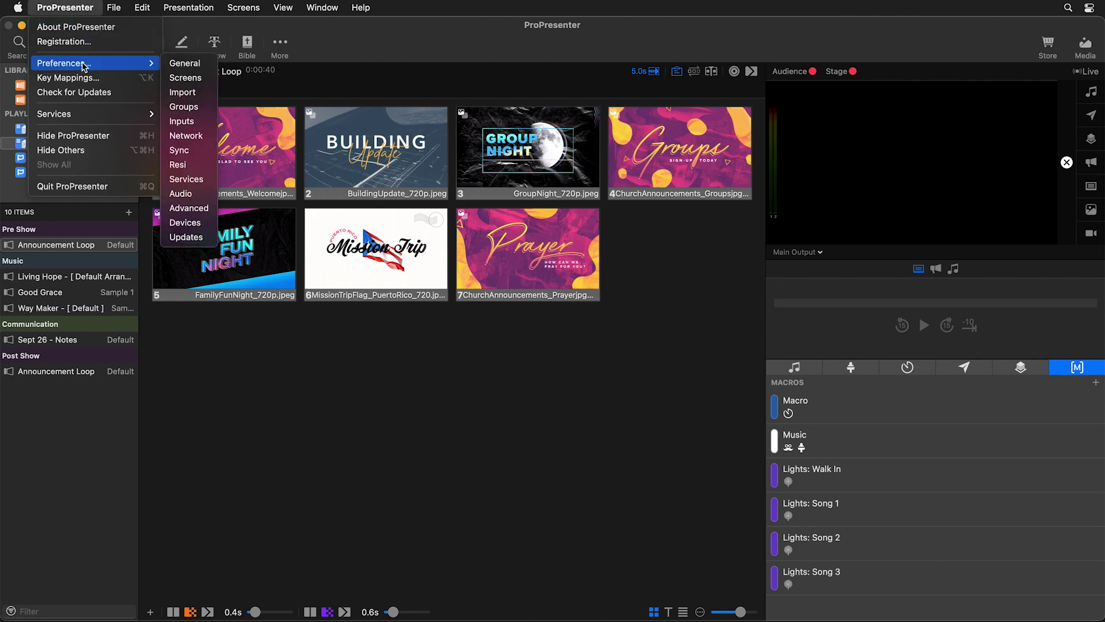
{"action": "left_click", "coordinate": [196, 184]}
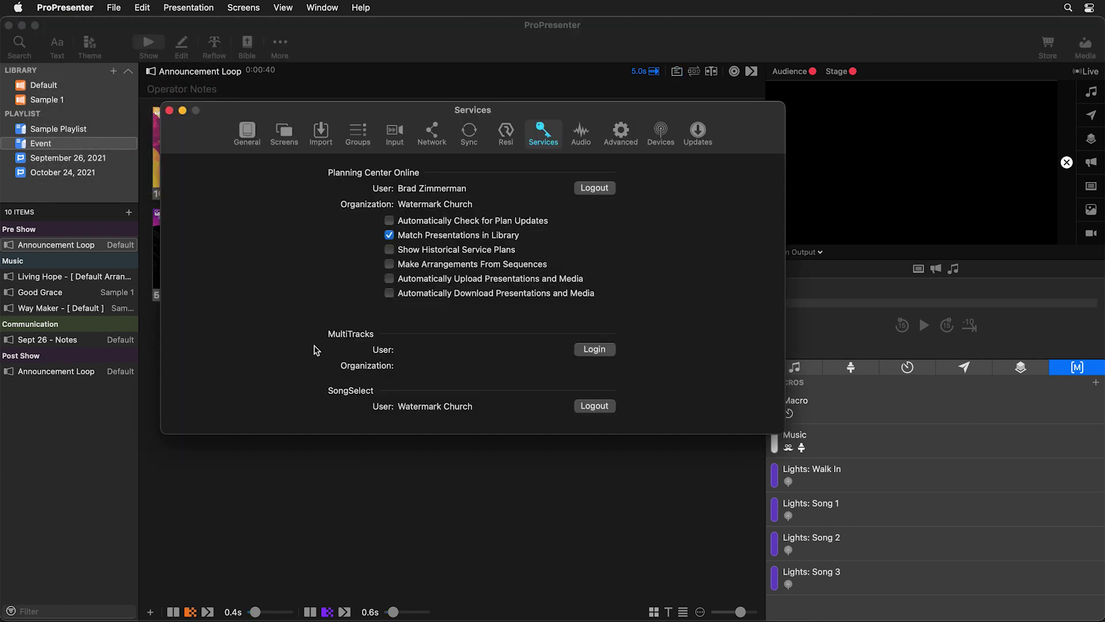
{"action": "left_click", "coordinate": [597, 350]}
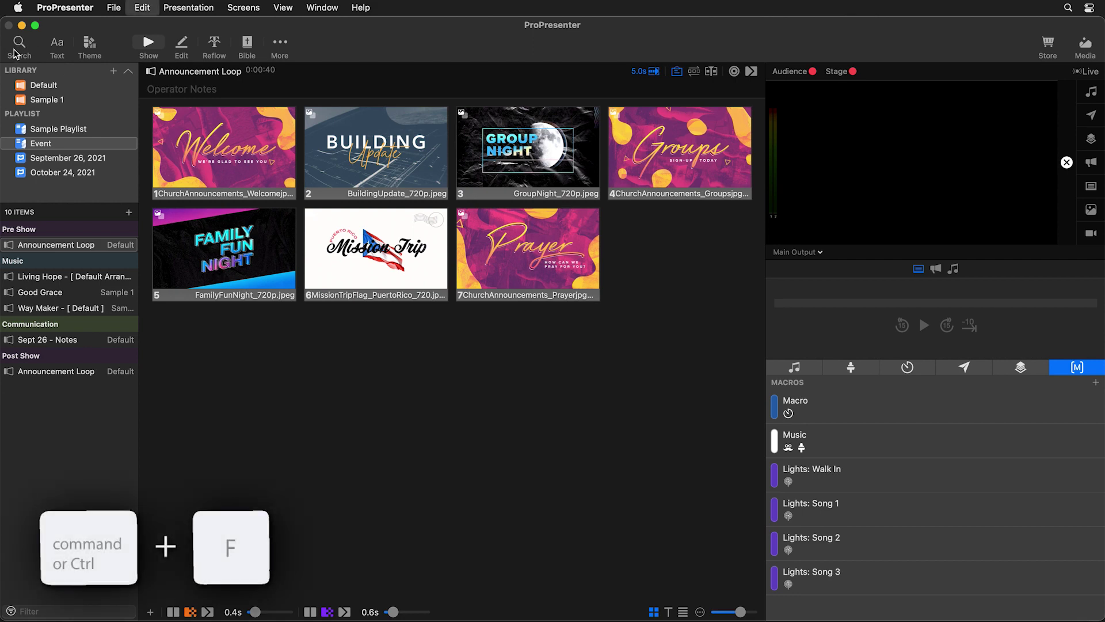
- Search MultiTracks for 'Christ be ma' and preview Cody Carnes' Christ Be Magnified lyrics
{"action": "key", "text": "super+f"}
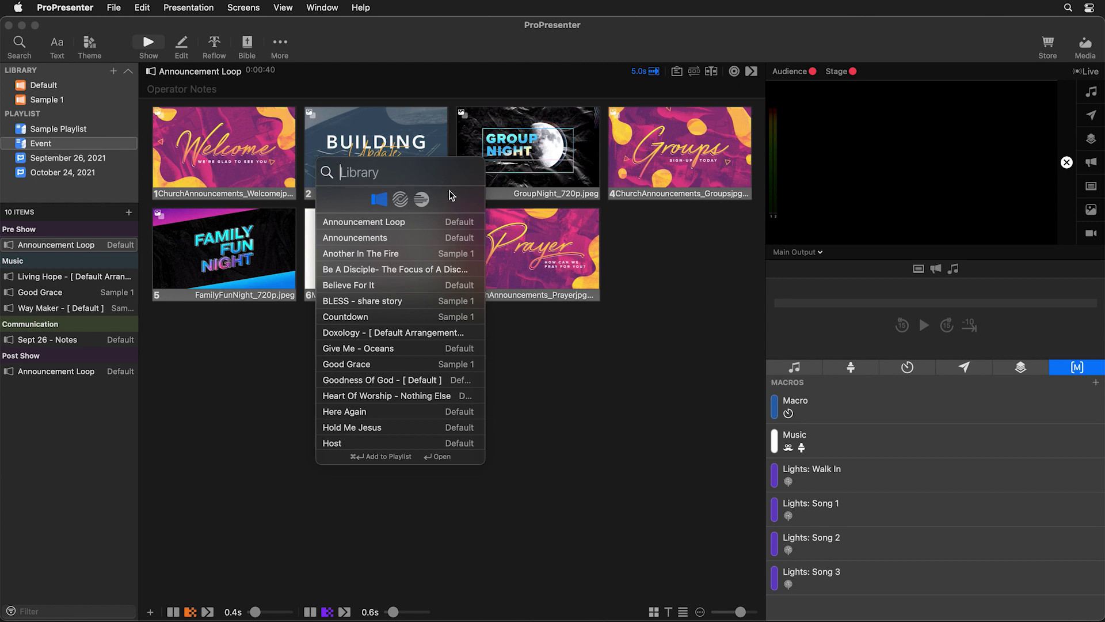
{"action": "left_click", "coordinate": [422, 200]}
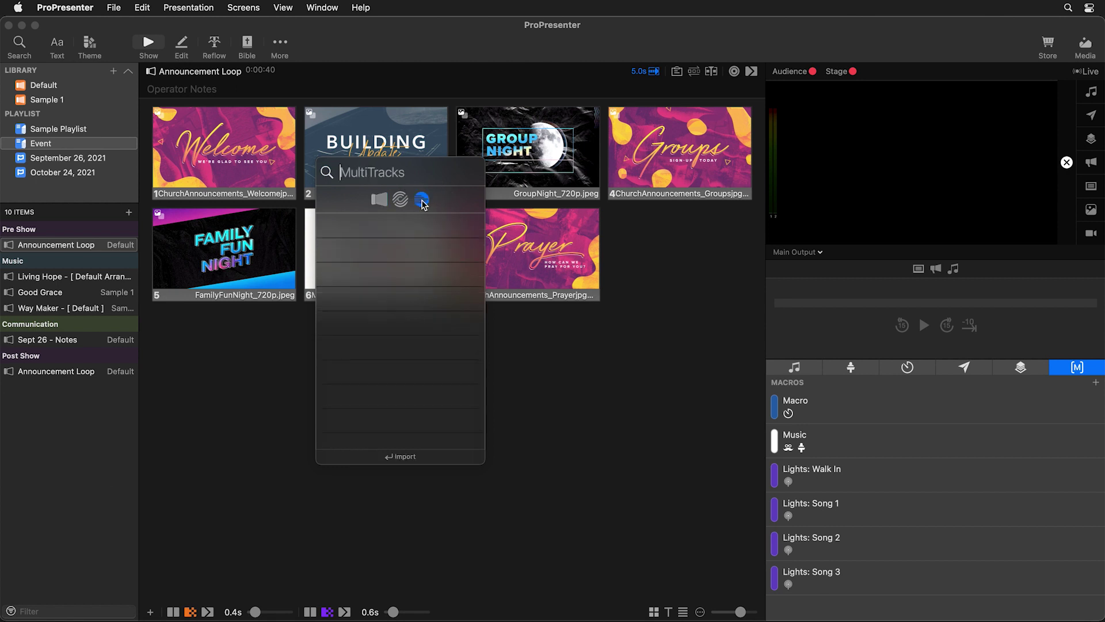
{"action": "type", "text": "Chr"}
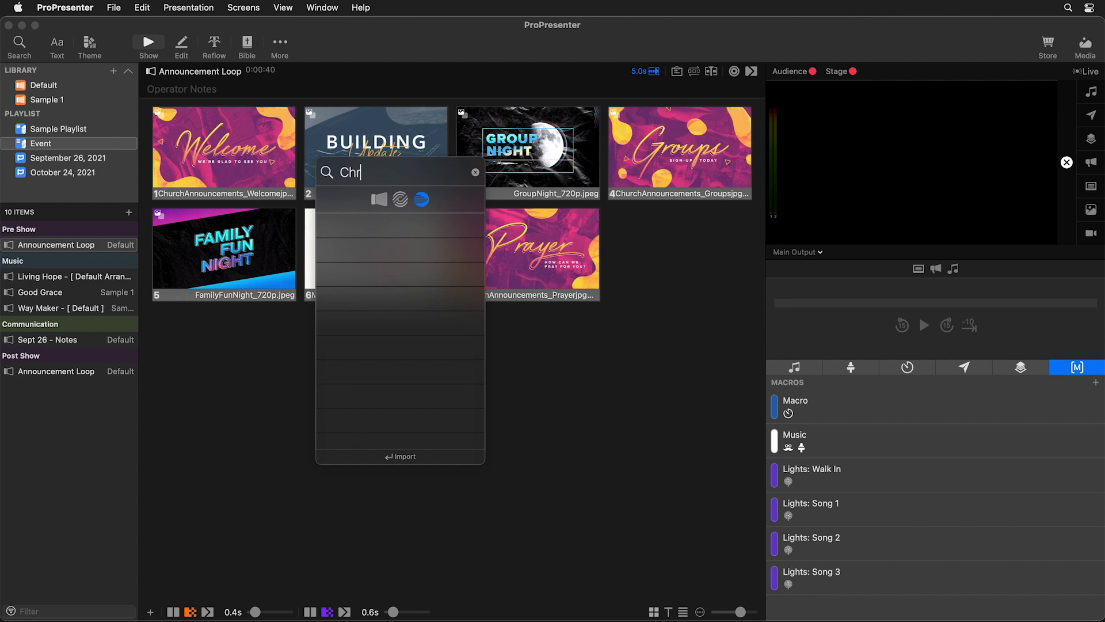
{"action": "type", "text": "ist be magn"}
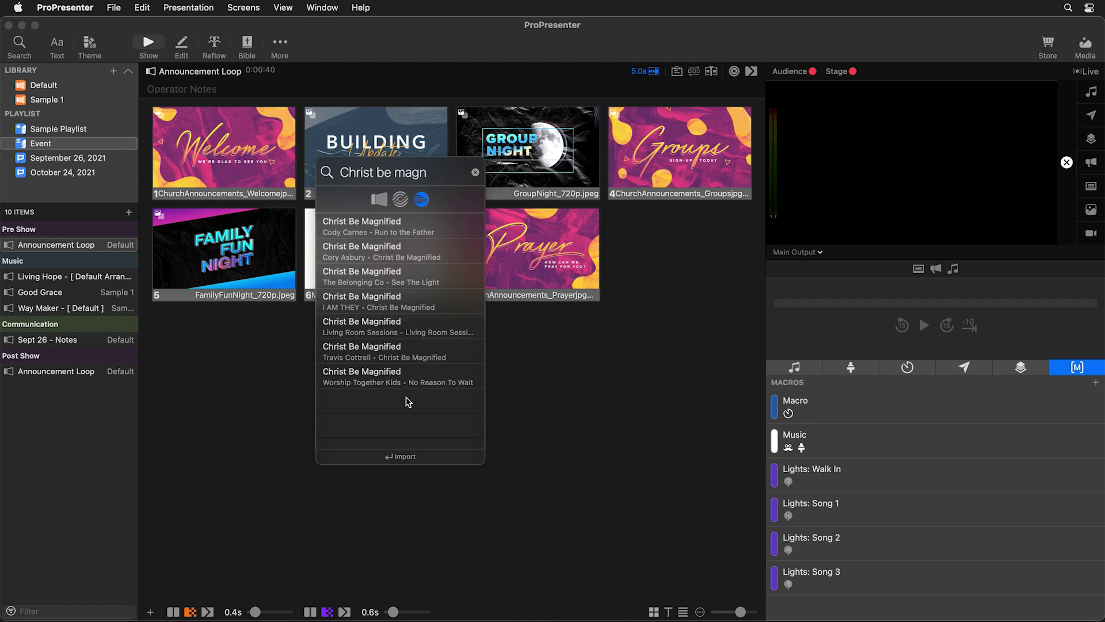
{"action": "left_click", "coordinate": [419, 235]}
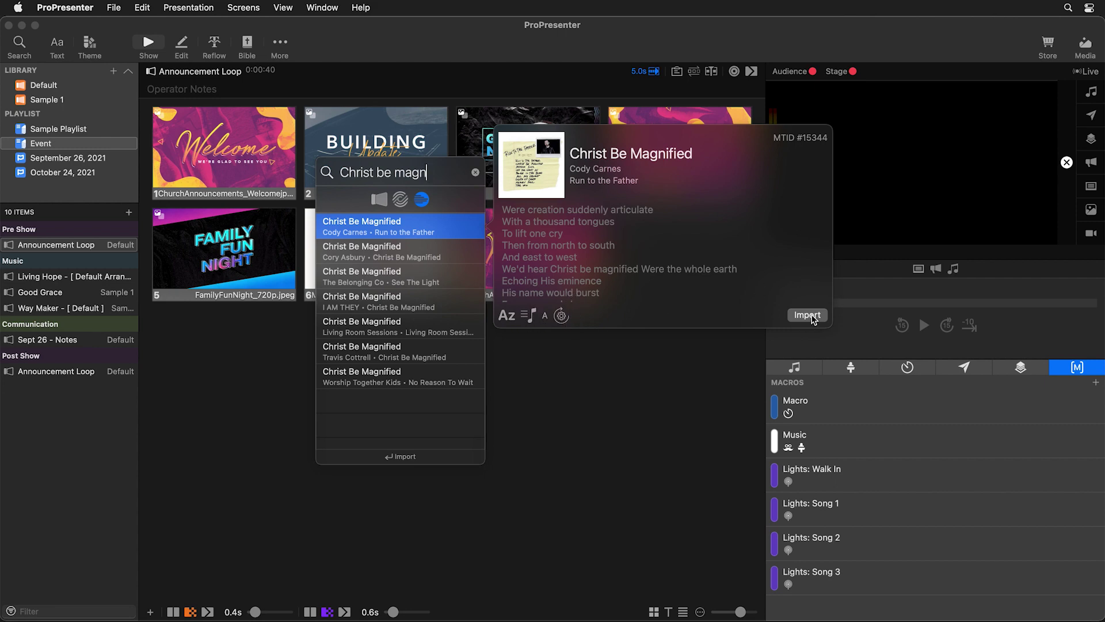
- Import Christ Be Magnified in G major with 2 lines per slide, keeping the default theme
{"action": "left_click", "coordinate": [808, 316]}
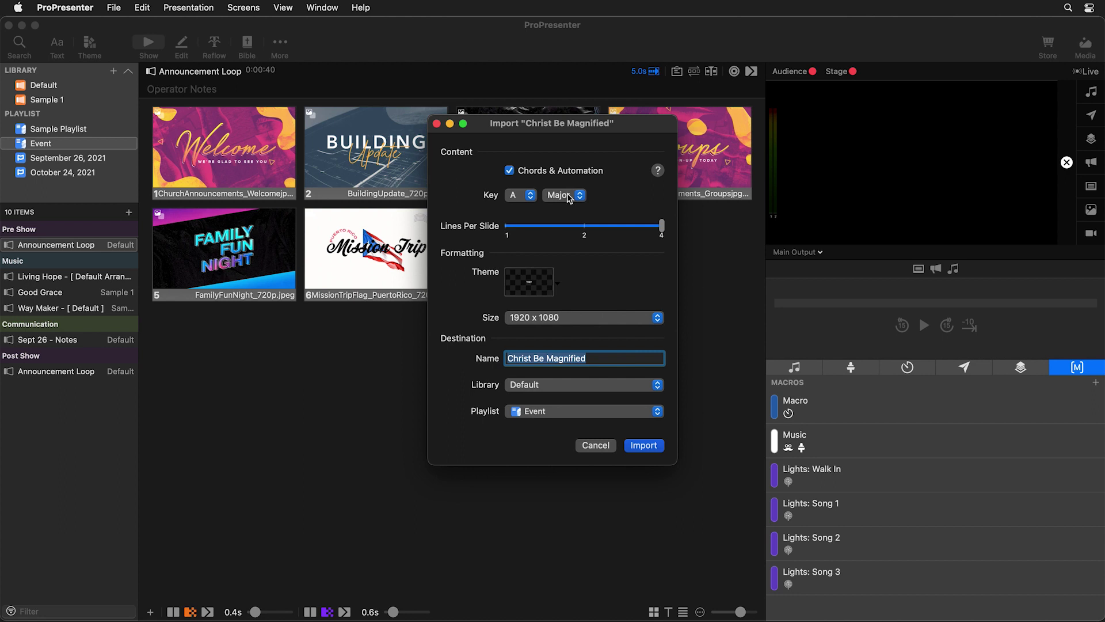
{"action": "left_click", "coordinate": [522, 198]}
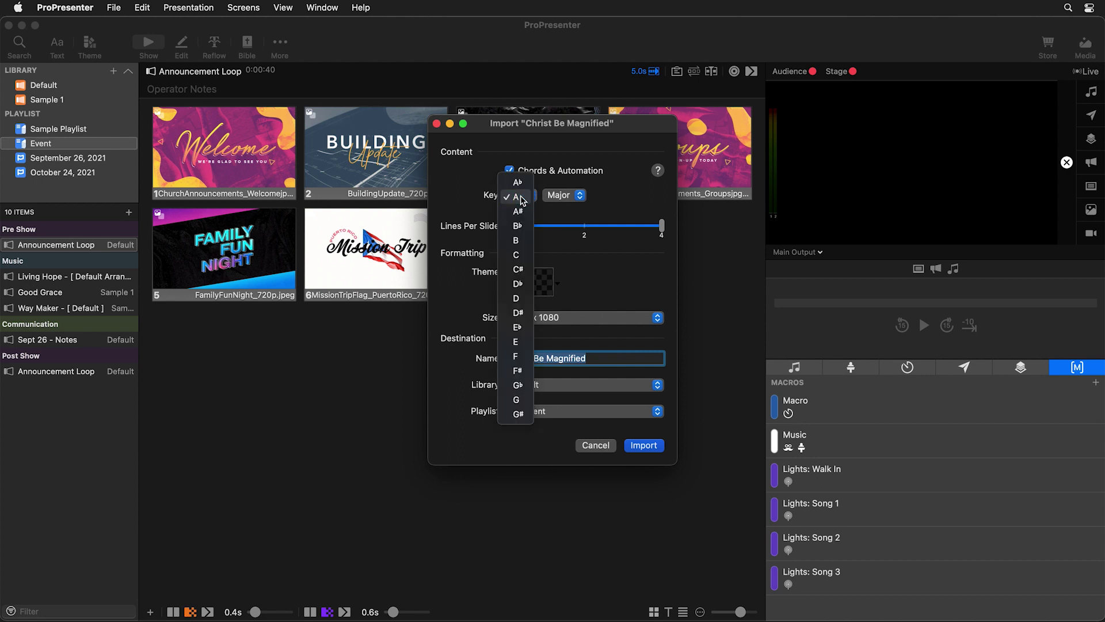
{"action": "left_click", "coordinate": [525, 406]}
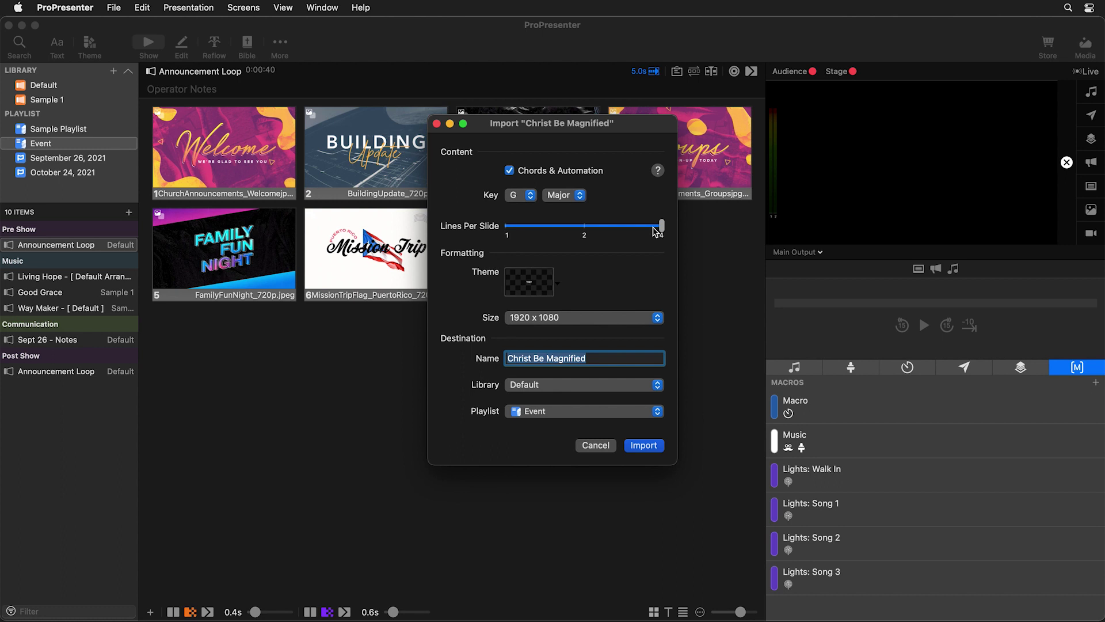
{"action": "left_click_drag", "start_coordinate": [656, 231], "coordinate": [590, 233]}
{"action": "left_click", "coordinate": [560, 286]}
{"action": "mouse_move", "coordinate": [605, 366]}
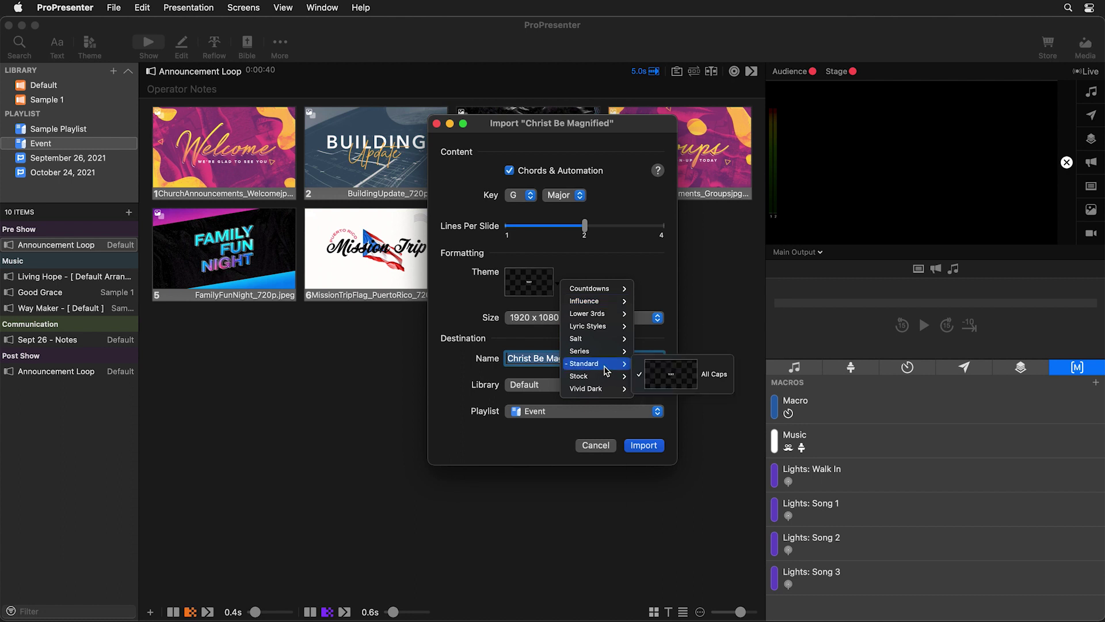
{"action": "left_click", "coordinate": [649, 282]}
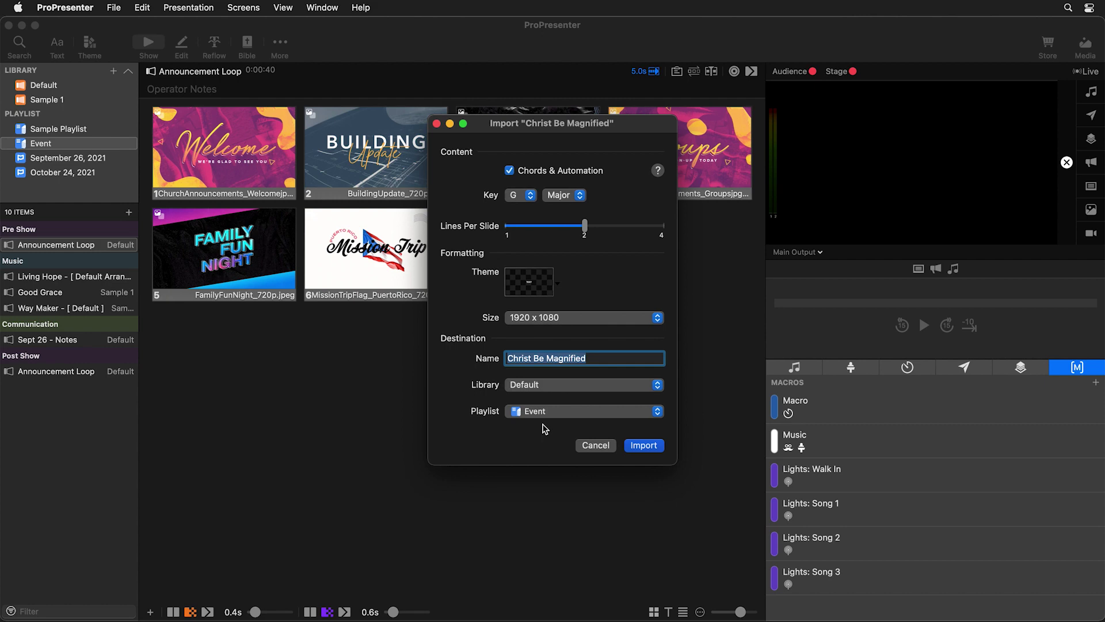
{"action": "left_click", "coordinate": [644, 446]}
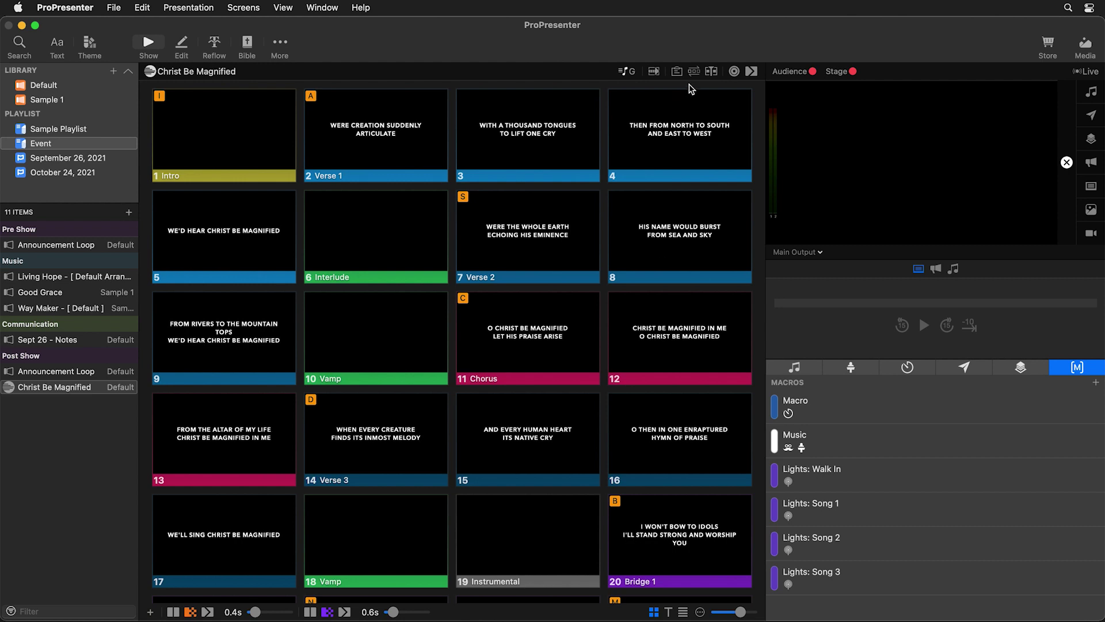
- Choose the Full arrangement for Christ Be Magnified, checking it in the Arrangement Manager
{"action": "left_click", "coordinate": [695, 72]}
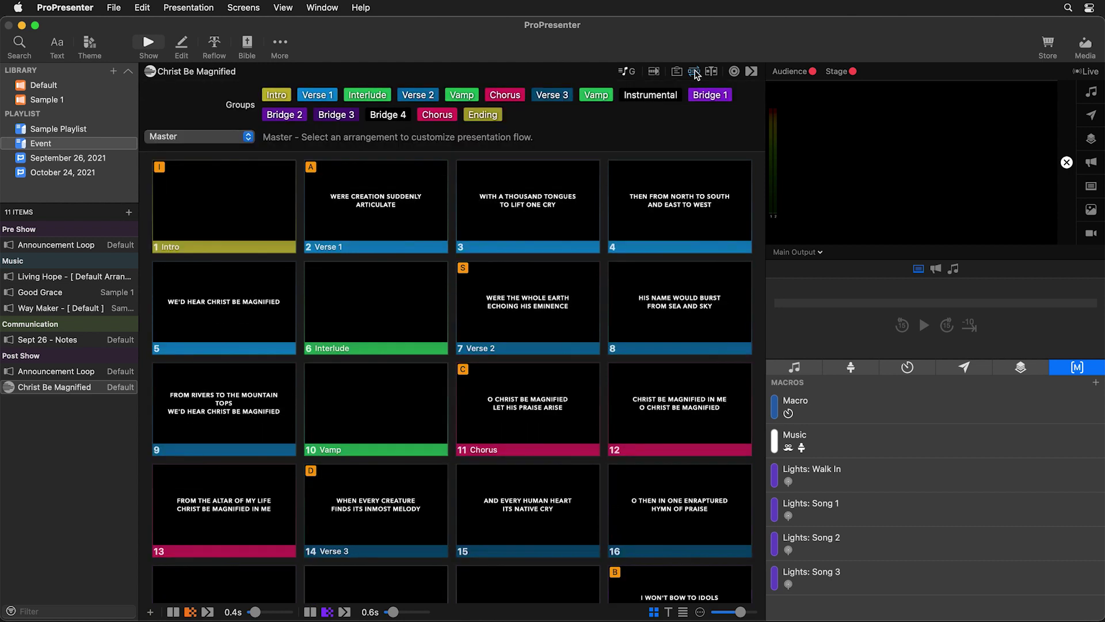
{"action": "left_click", "coordinate": [203, 140]}
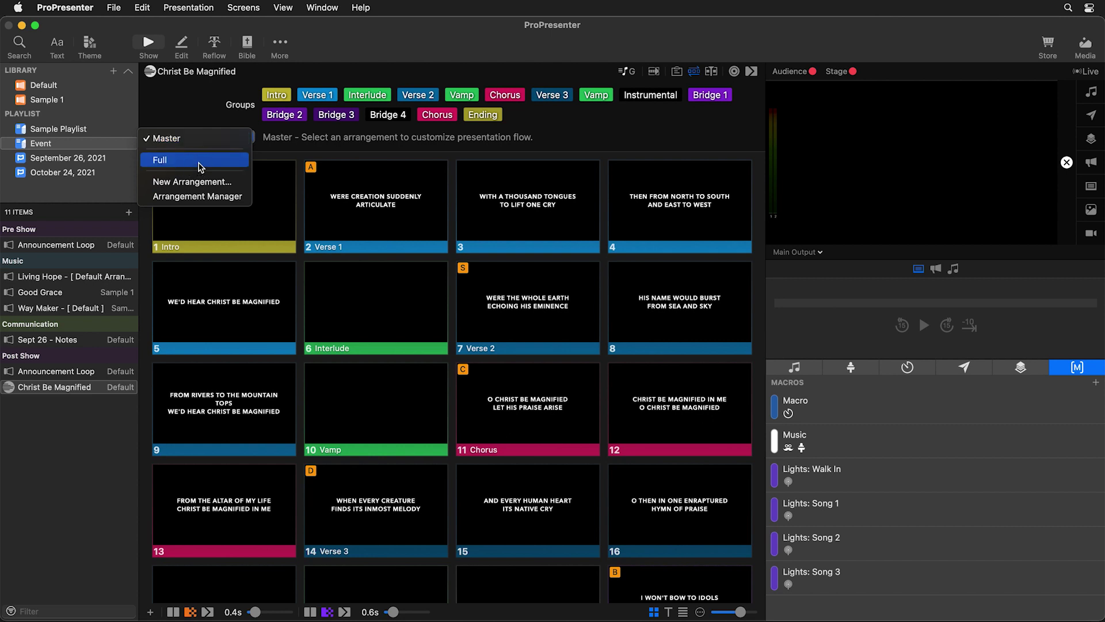
{"action": "left_click", "coordinate": [199, 161]}
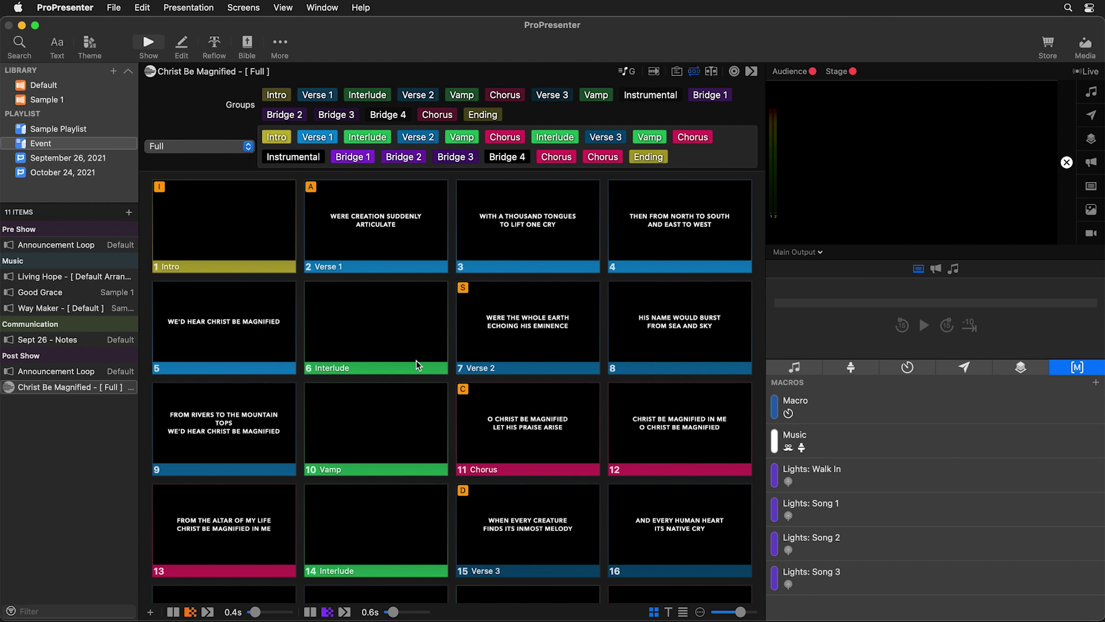
{"action": "left_click", "coordinate": [230, 147]}
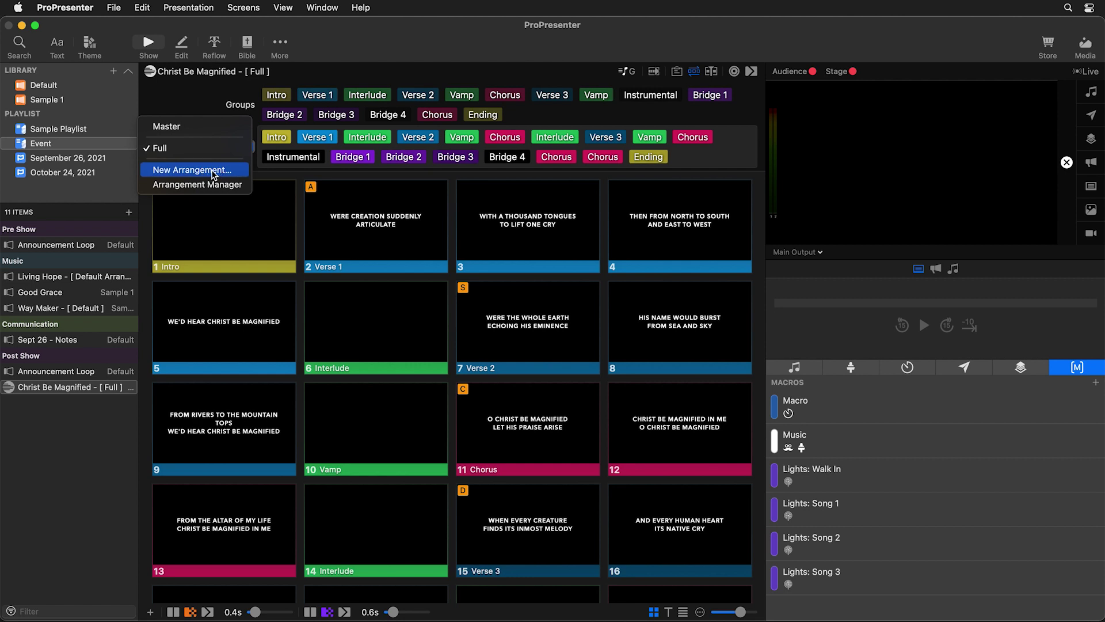
{"action": "left_click", "coordinate": [214, 185]}
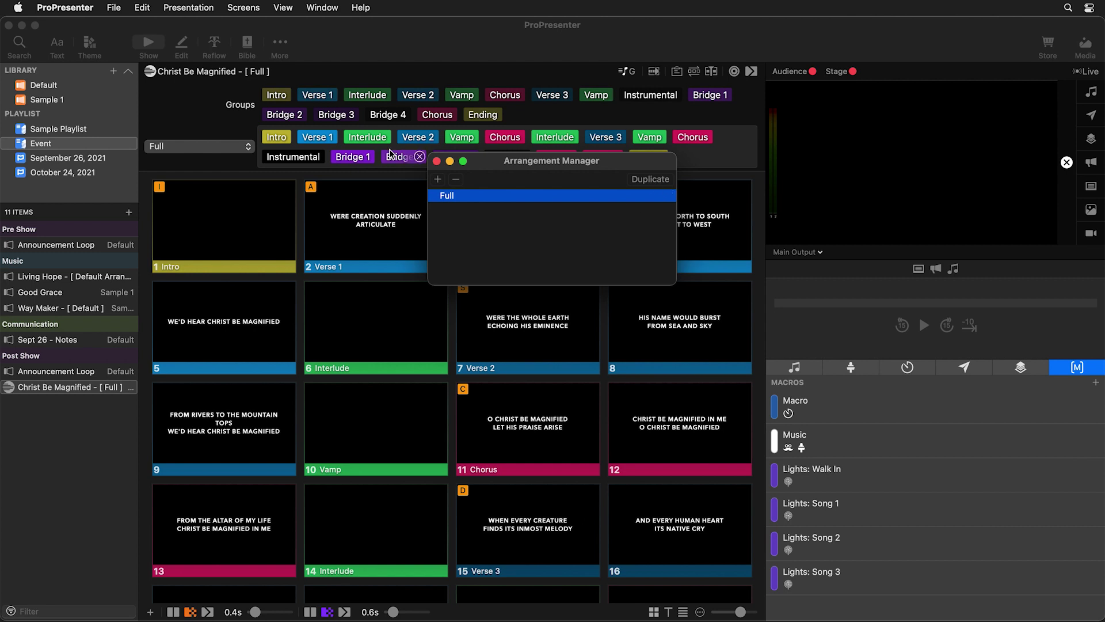
{"action": "left_click", "coordinate": [437, 162]}
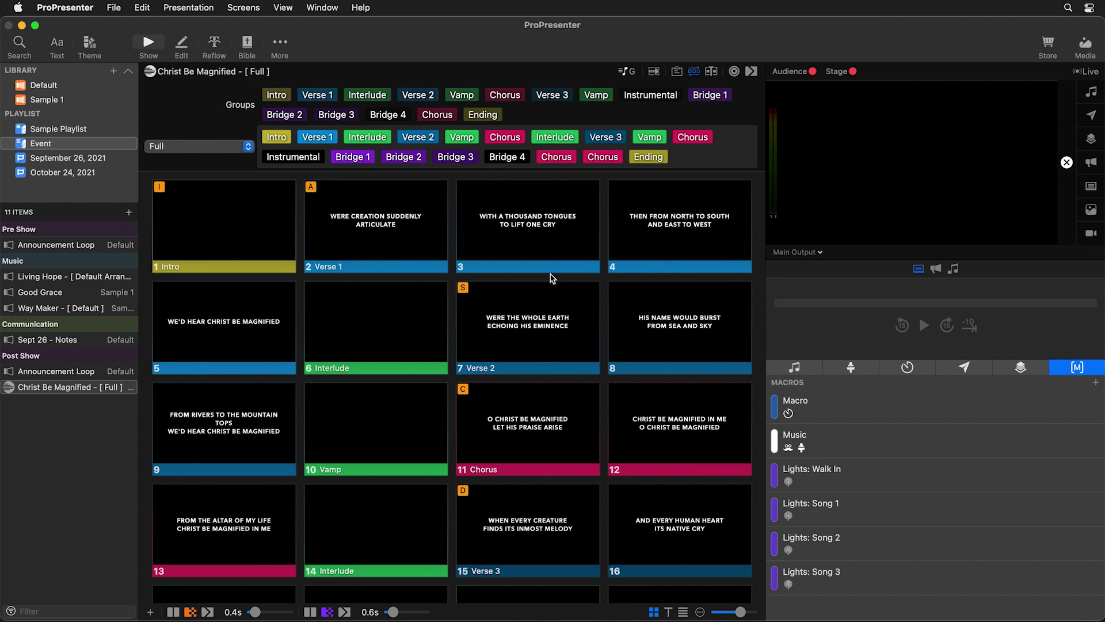
{"action": "left_click", "coordinate": [695, 73]}
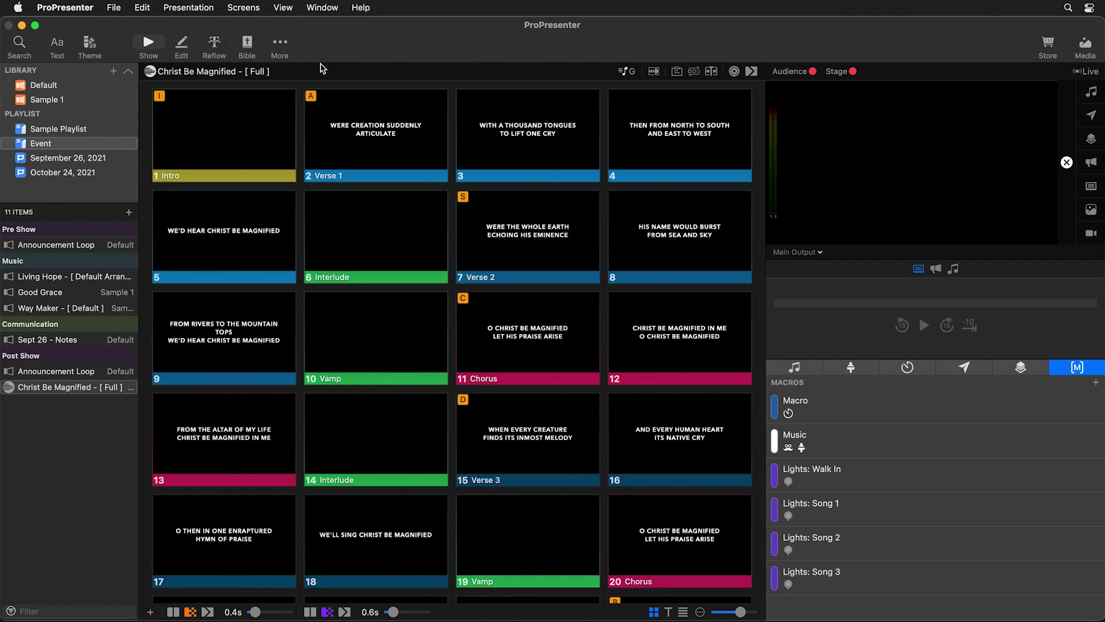
- Create a MultiTracks Chords + Lyrics stage layout and show its Current Slide text settings
{"action": "left_click", "coordinate": [284, 46]}
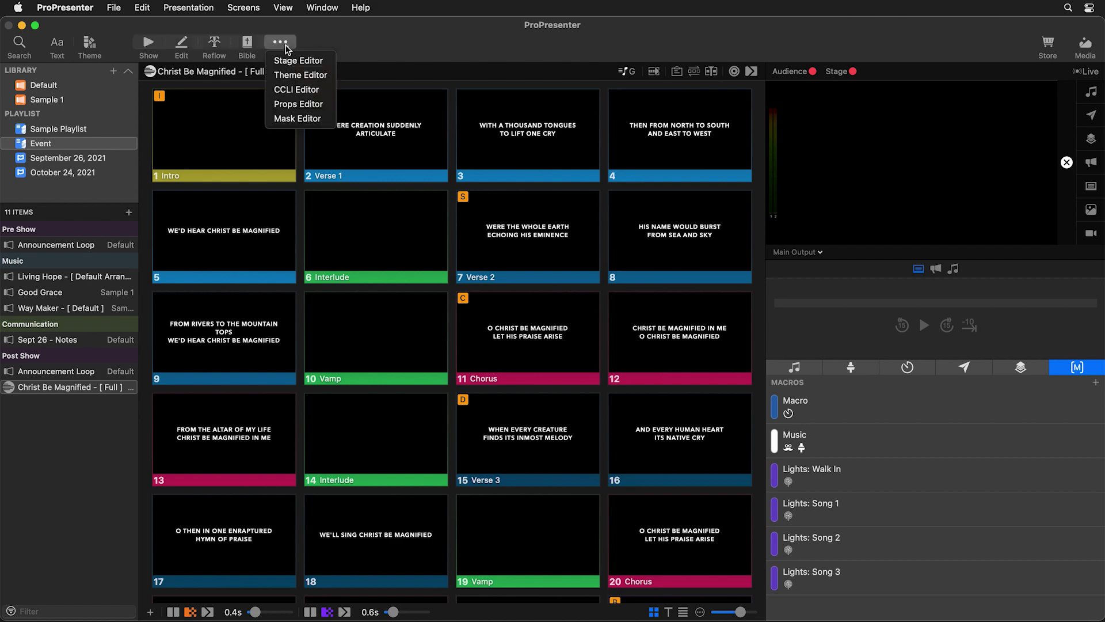
{"action": "left_click", "coordinate": [301, 62]}
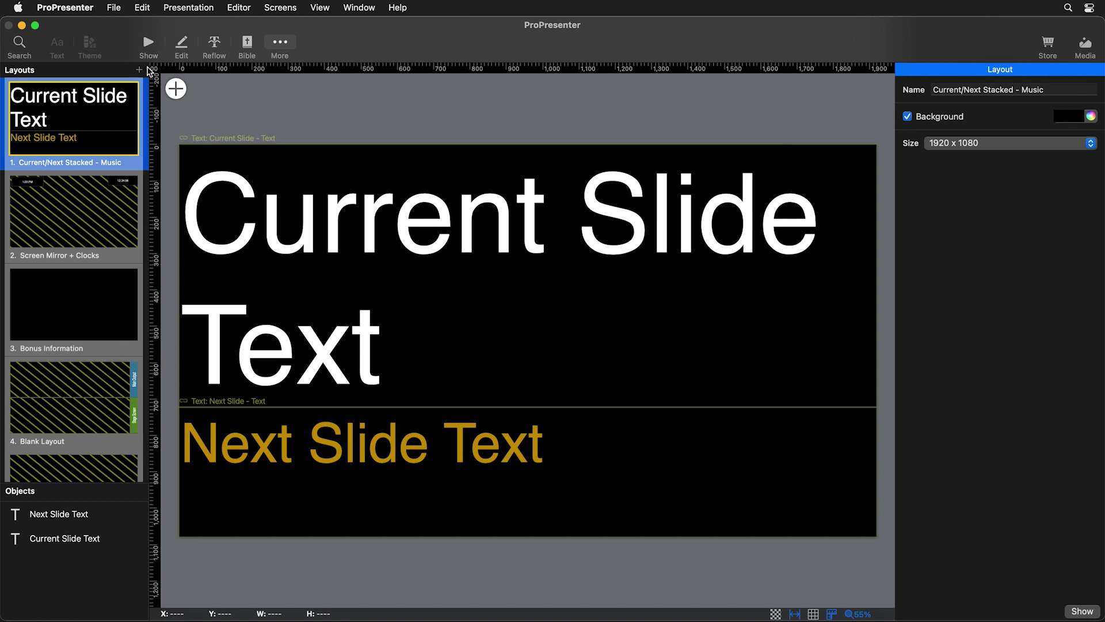
{"action": "left_click", "coordinate": [139, 70]}
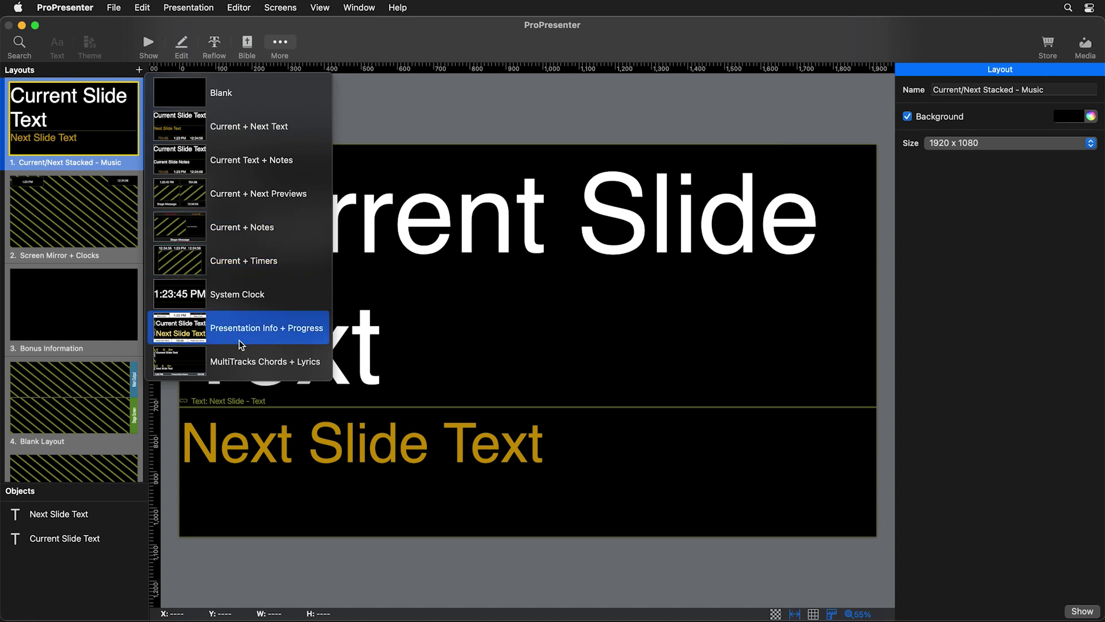
{"action": "left_click", "coordinate": [272, 368]}
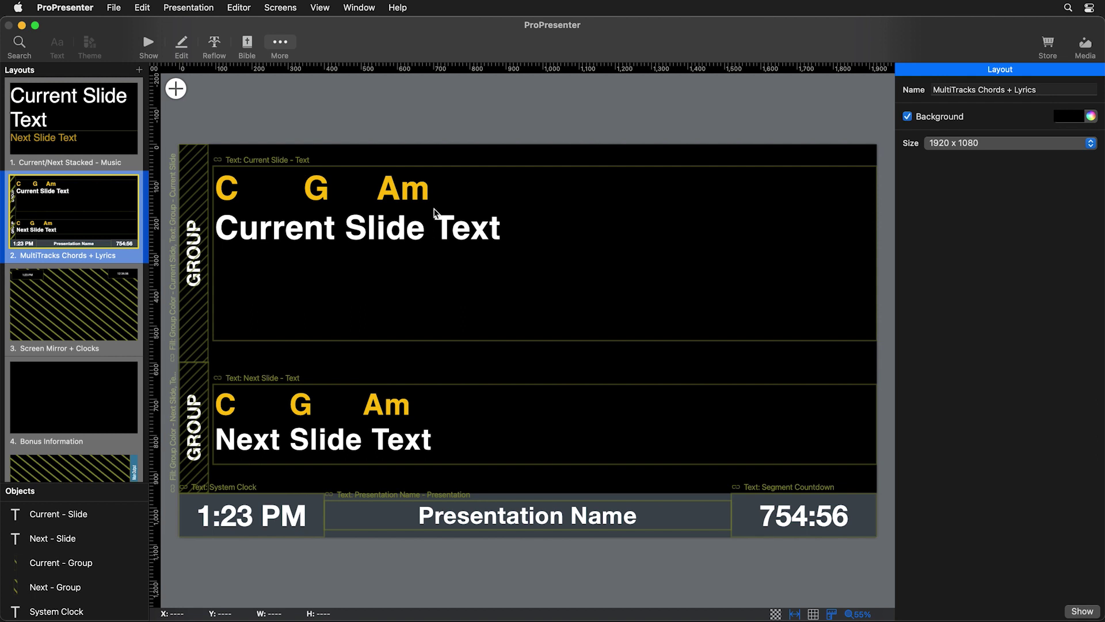
{"action": "left_click", "coordinate": [436, 224]}
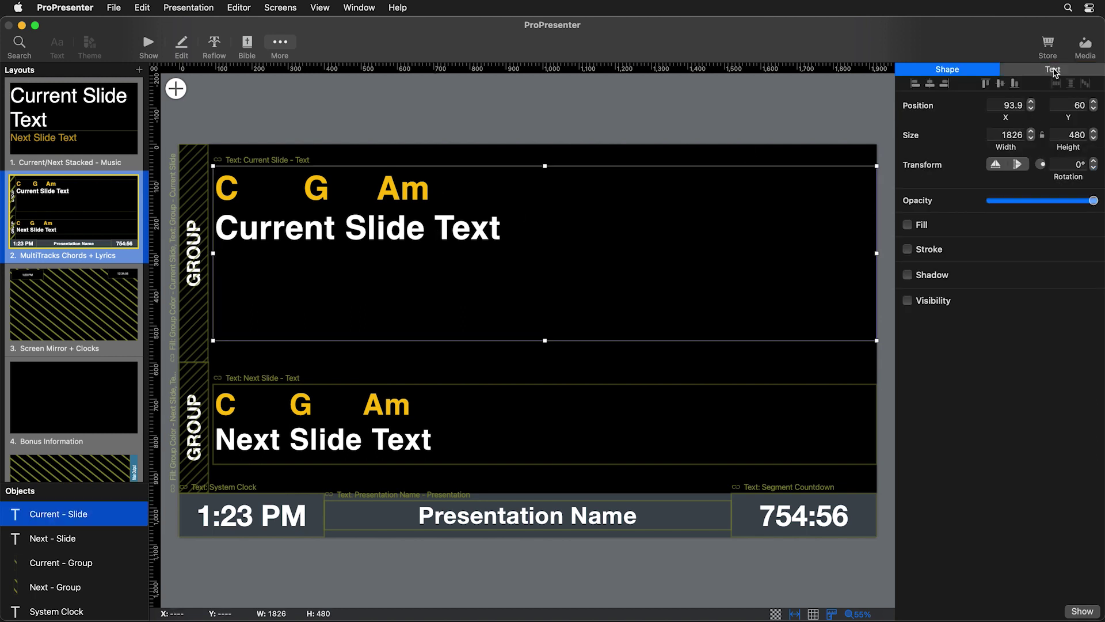
{"action": "left_click", "coordinate": [1053, 69]}
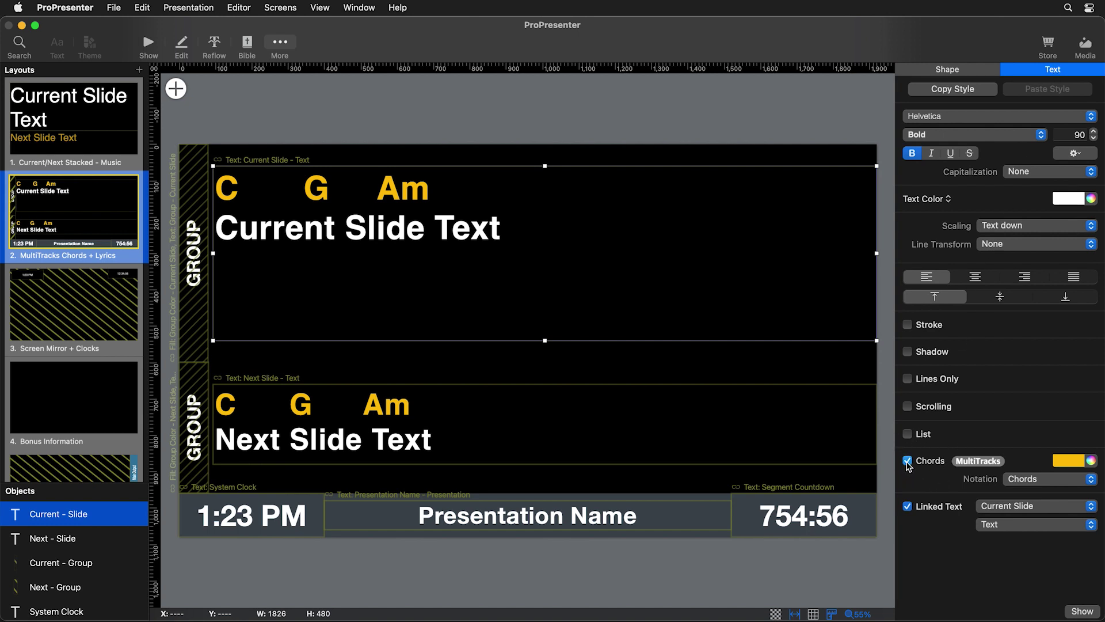
{"action": "left_click", "coordinate": [908, 461]}
{"action": "left_click", "coordinate": [907, 462]}
{"action": "left_click", "coordinate": [1033, 481]}
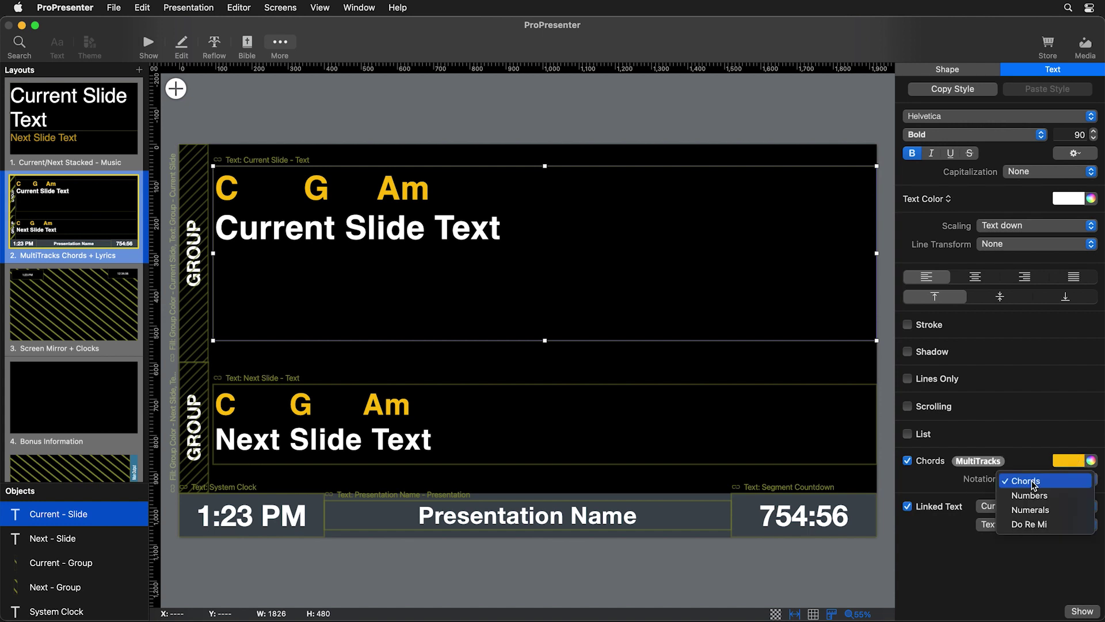
{"action": "left_click", "coordinate": [1040, 496]}
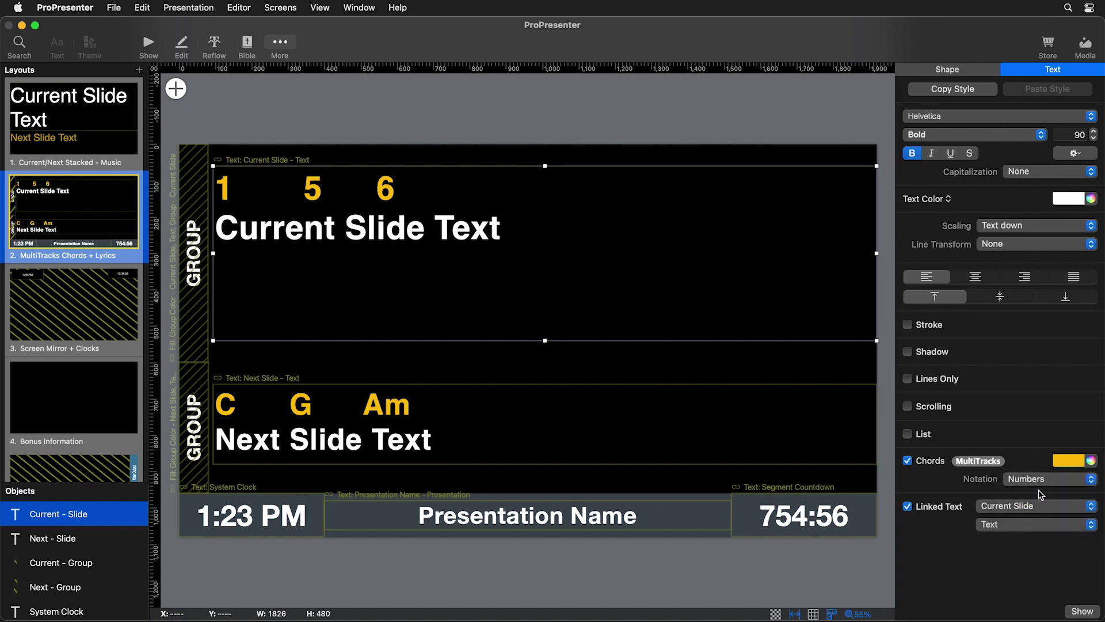
{"action": "left_click", "coordinate": [1040, 493]}
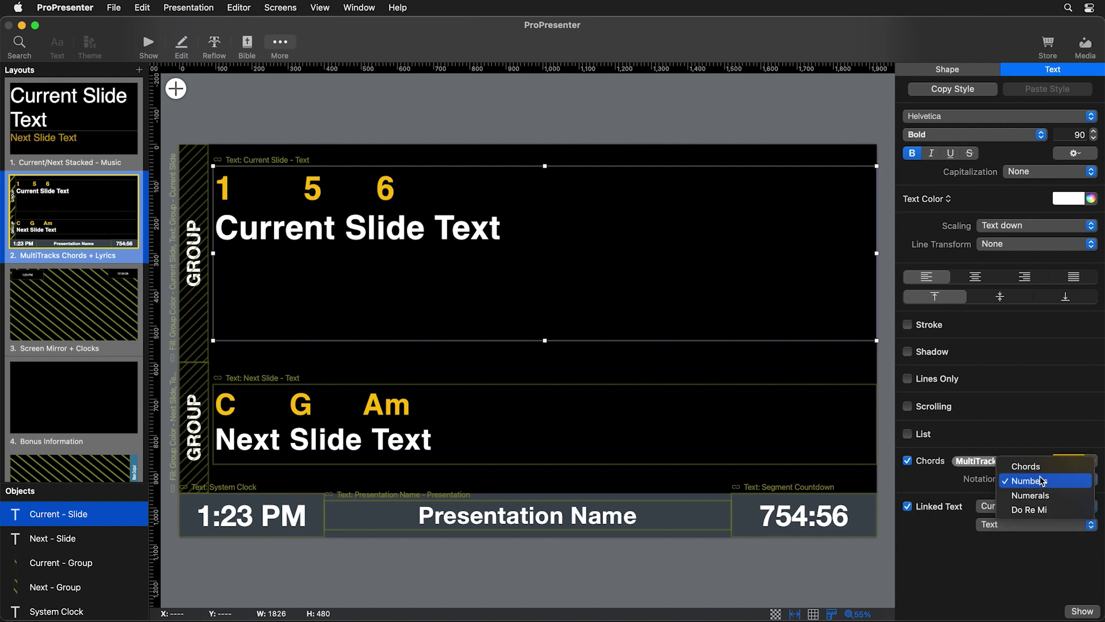
{"action": "left_click", "coordinate": [1053, 506]}
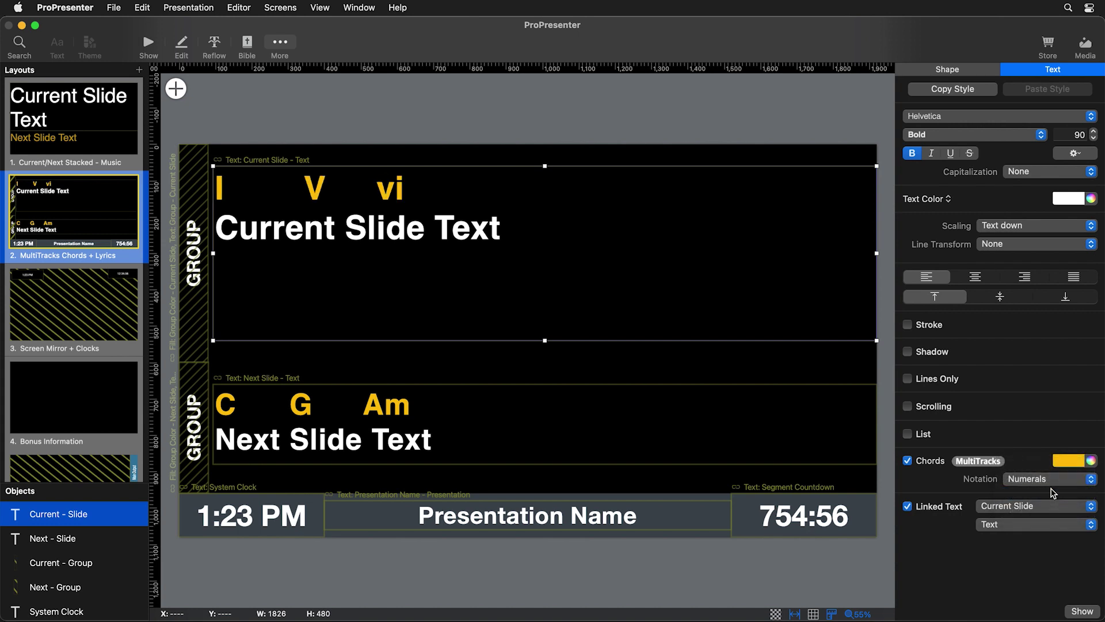
{"action": "left_click", "coordinate": [1047, 481]}
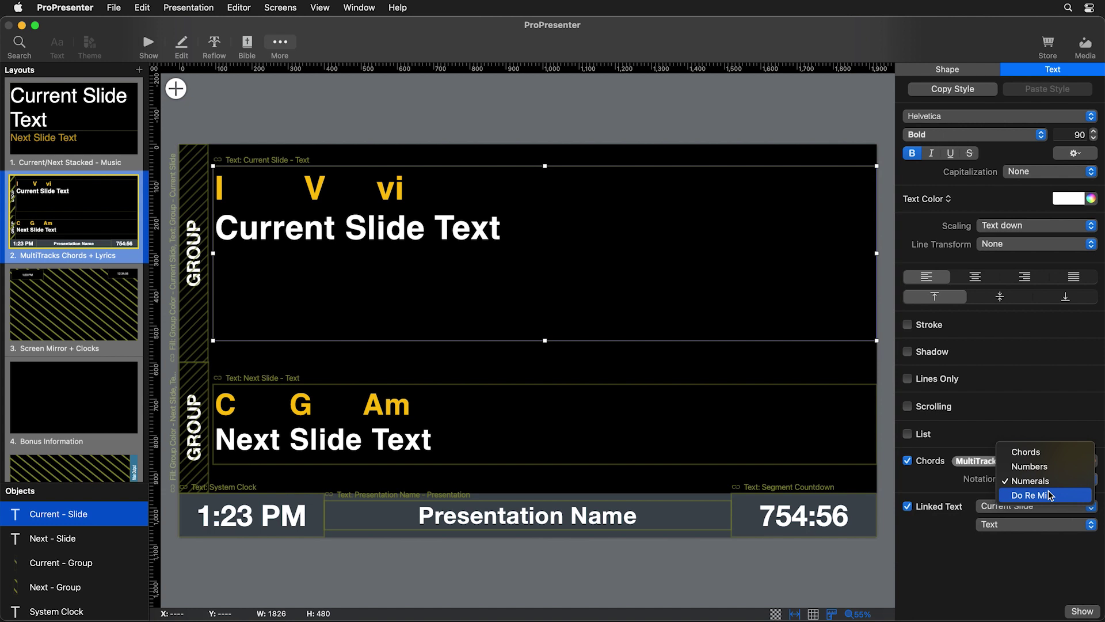
{"action": "left_click", "coordinate": [1045, 457]}
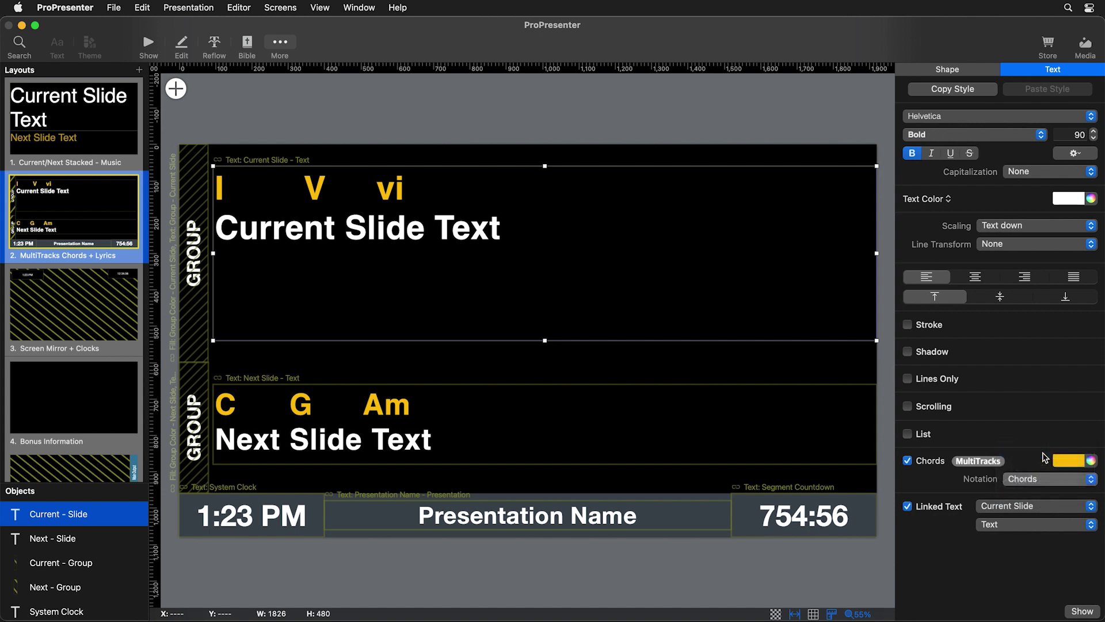
- Make the Next Slide chords orange and its lyric text grey
{"action": "left_click", "coordinate": [535, 419]}
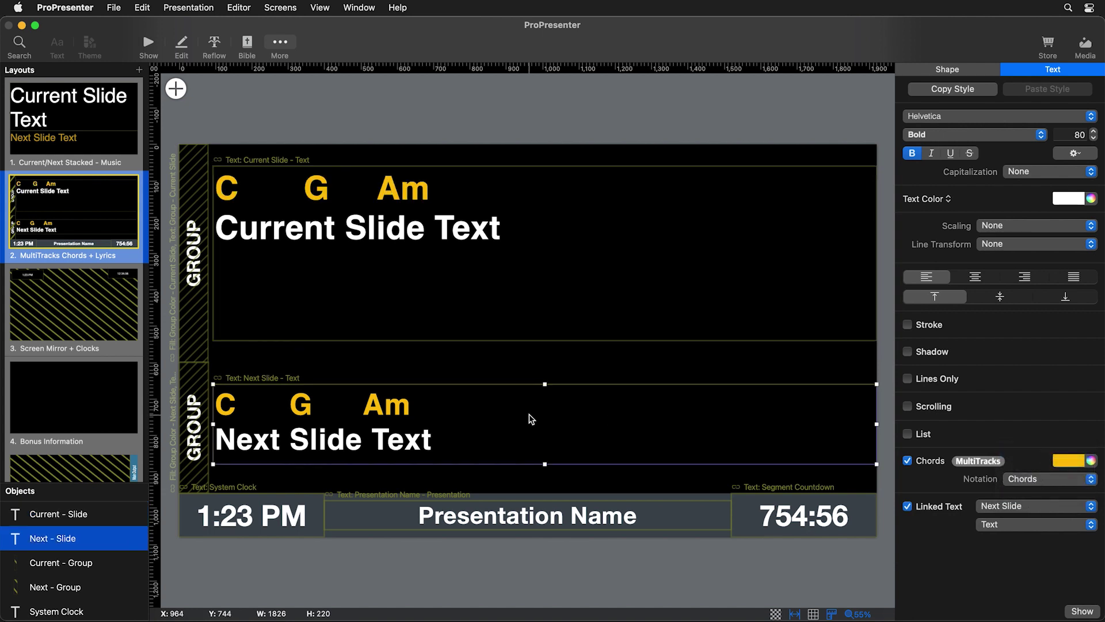
{"action": "left_click", "coordinate": [1077, 460]}
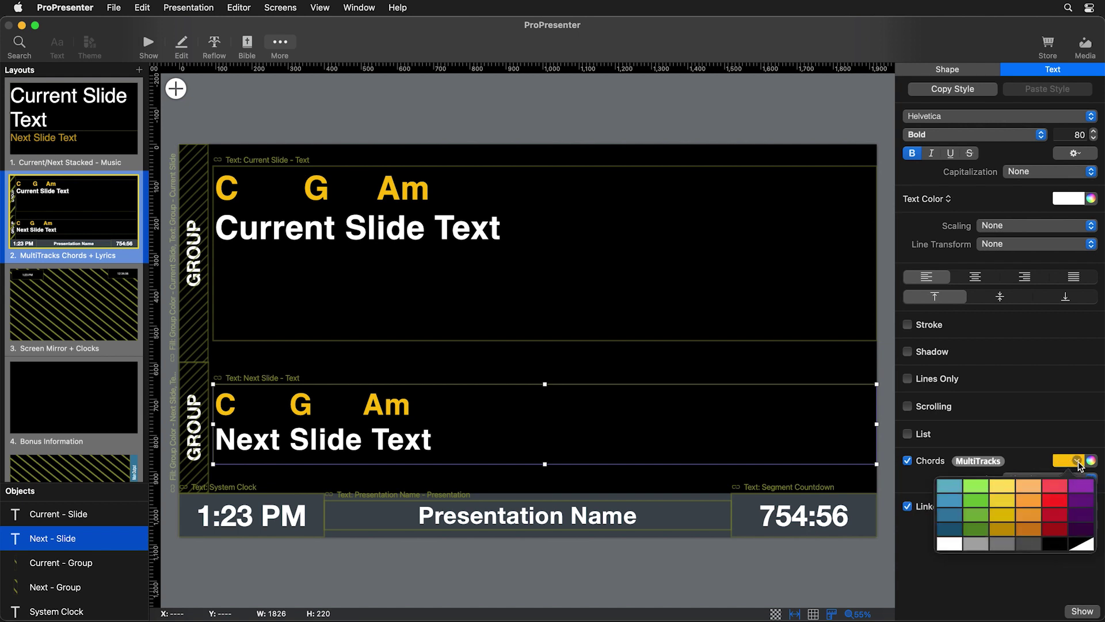
{"action": "left_click", "coordinate": [1031, 531]}
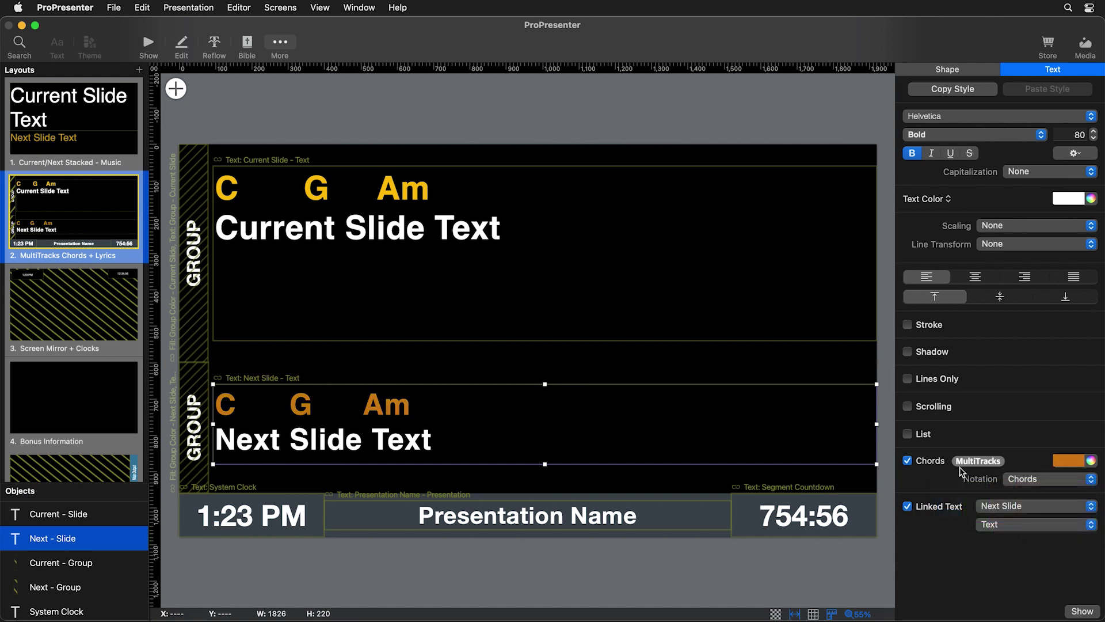
{"action": "left_click", "coordinate": [1090, 199]}
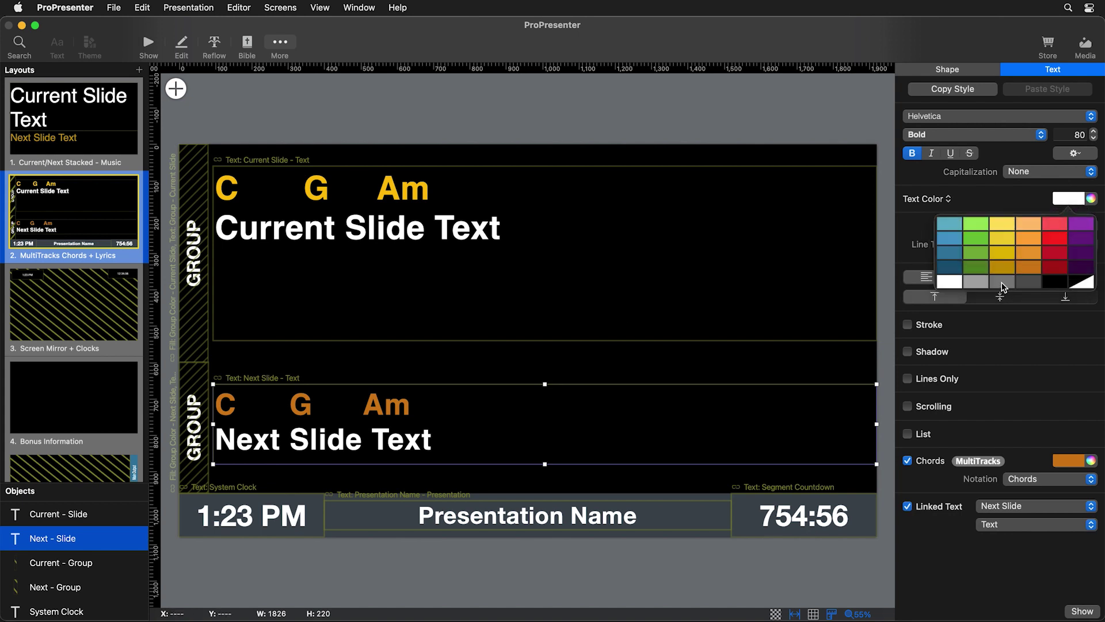
{"action": "left_click", "coordinate": [1002, 283]}
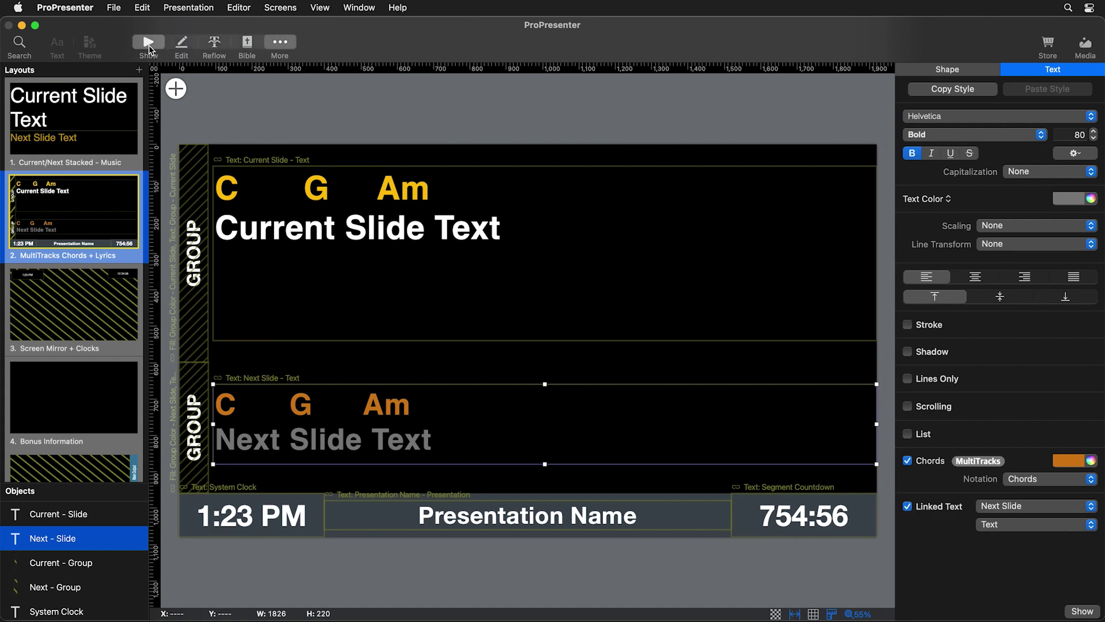
- Preview the Stage Display output and assign it the MultiTracks Chords + Lyrics layout
{"action": "left_click", "coordinate": [151, 52]}
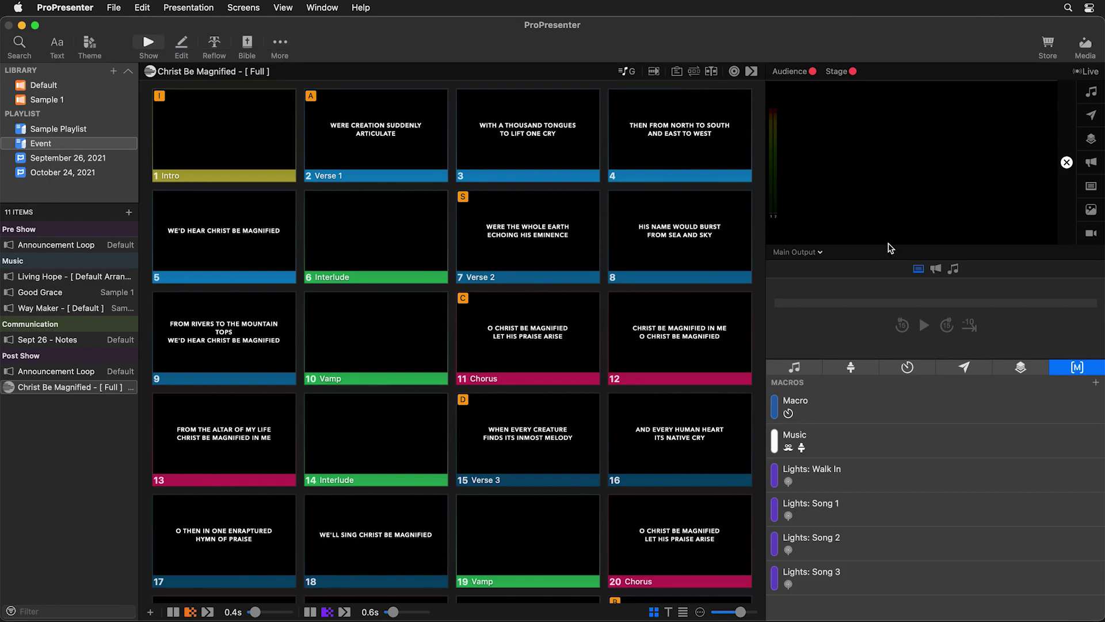
{"action": "left_click", "coordinate": [814, 253]}
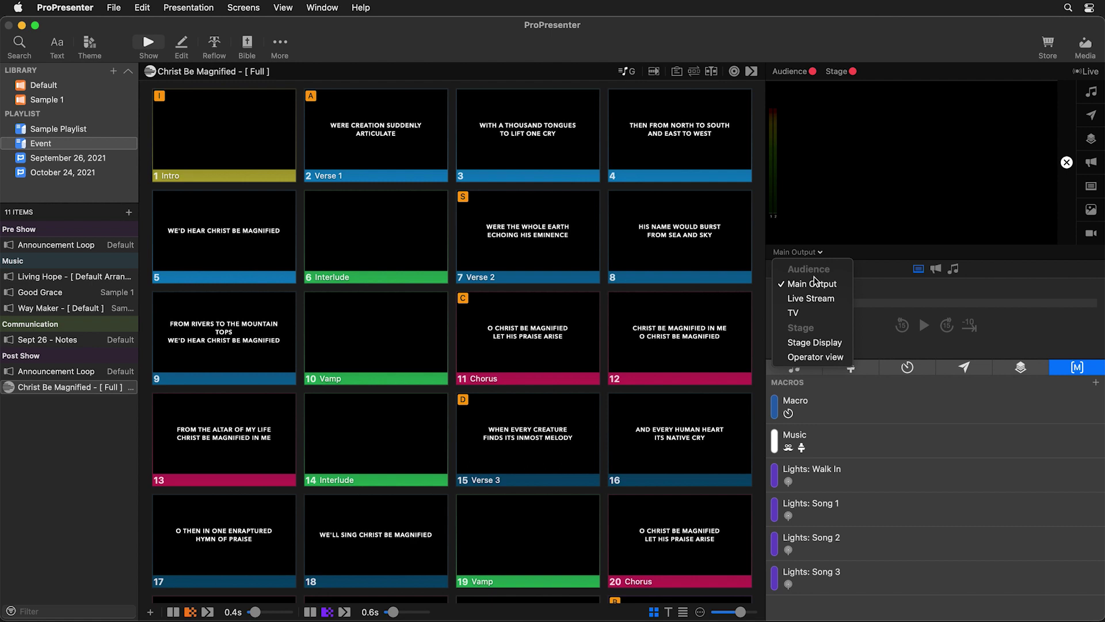
{"action": "left_click", "coordinate": [818, 343]}
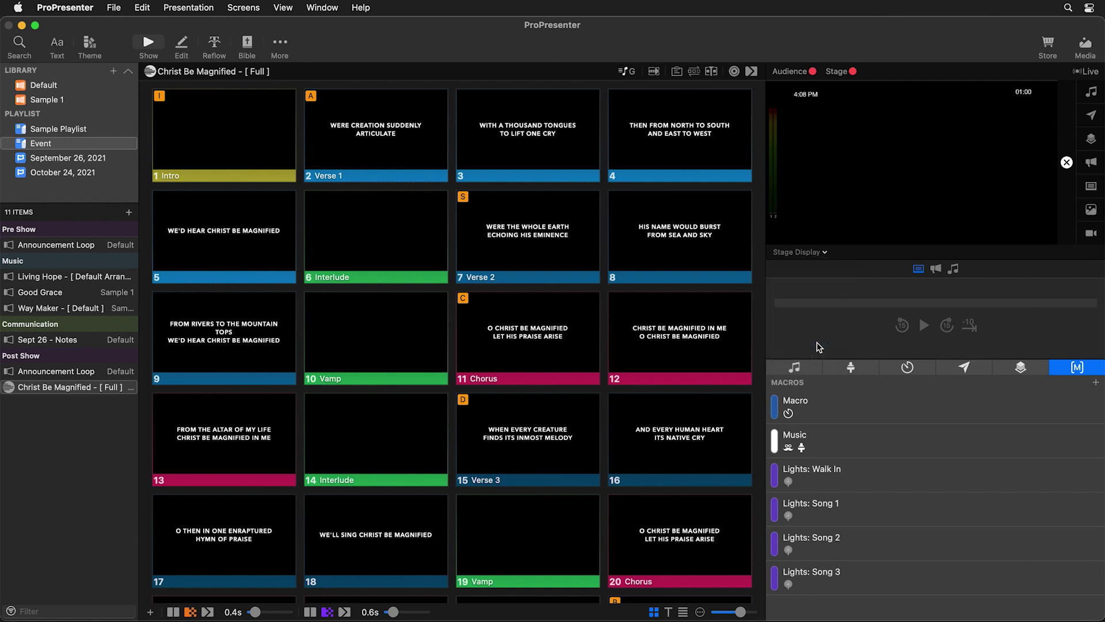
{"action": "left_click", "coordinate": [853, 370]}
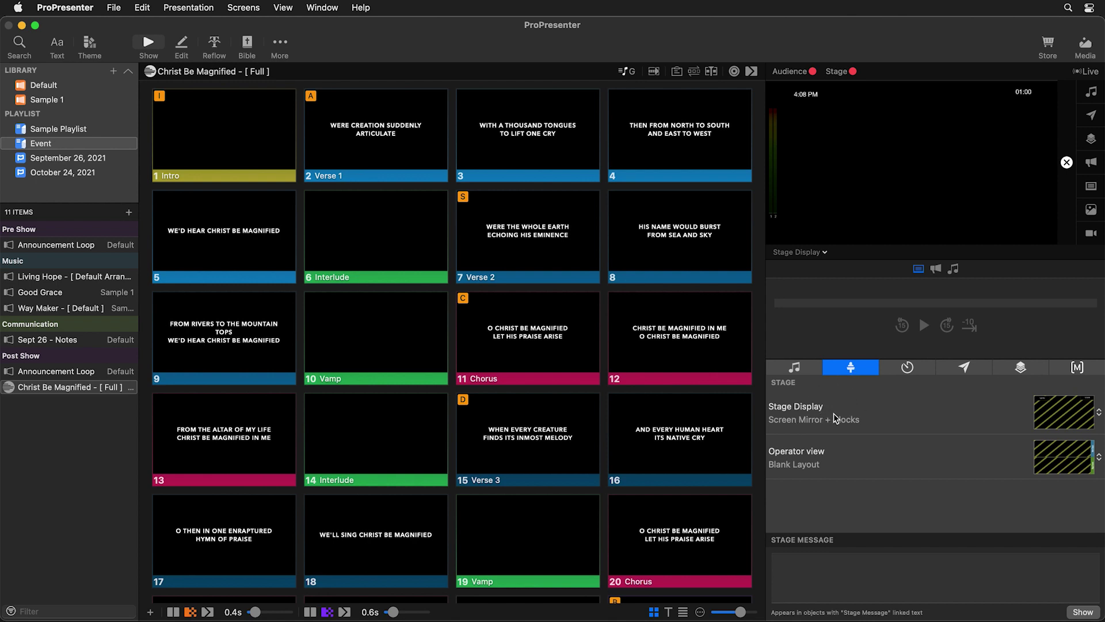
{"action": "left_click", "coordinate": [1083, 416]}
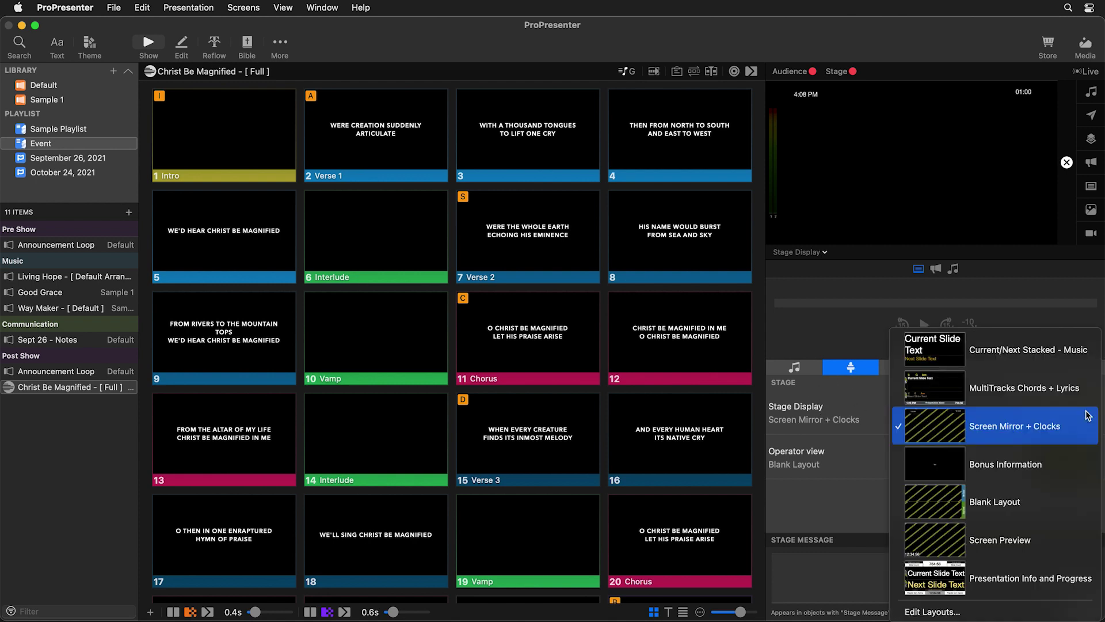
{"action": "left_click", "coordinate": [1050, 398]}
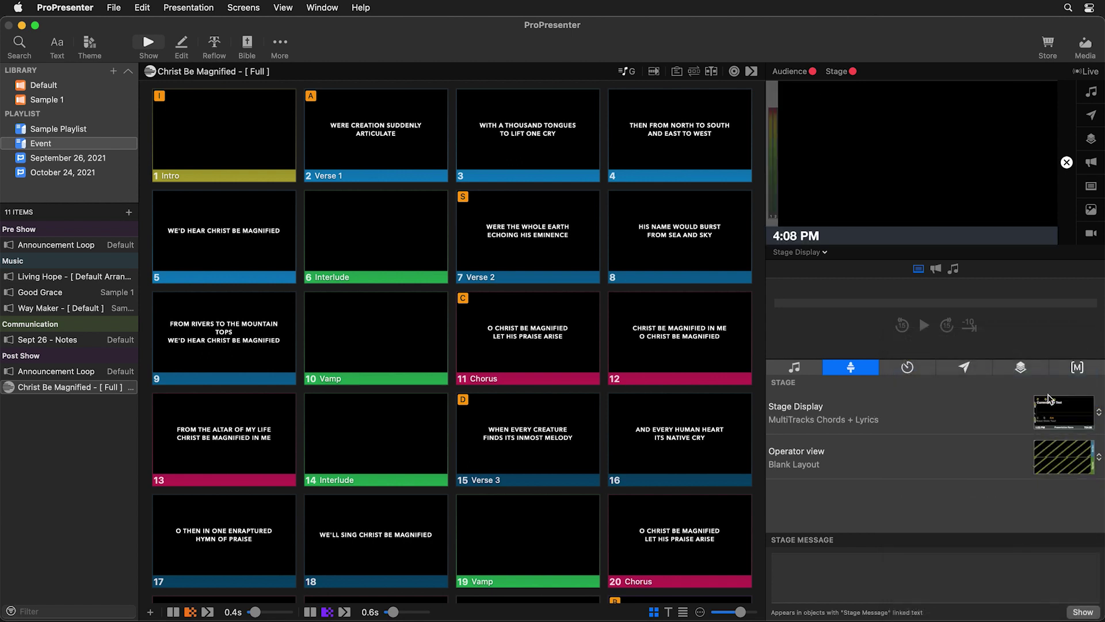
- Take slides 2, 3, 4 and 5 live, ending on slide 5's Dsus4 D chords
{"action": "left_click", "coordinate": [377, 156]}
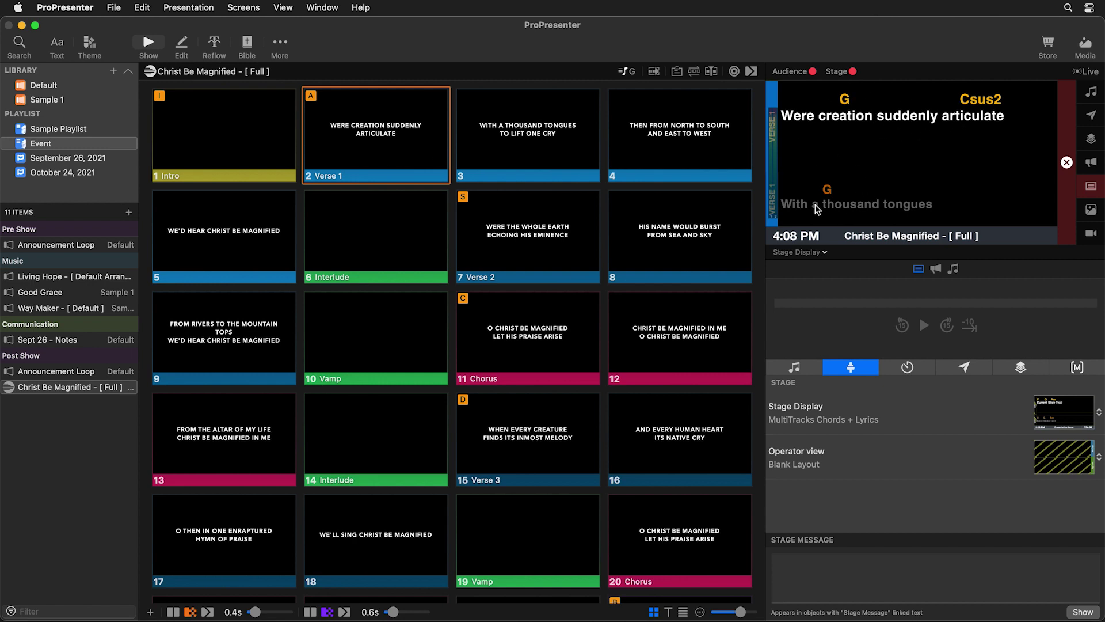
{"action": "left_click", "coordinate": [558, 141]}
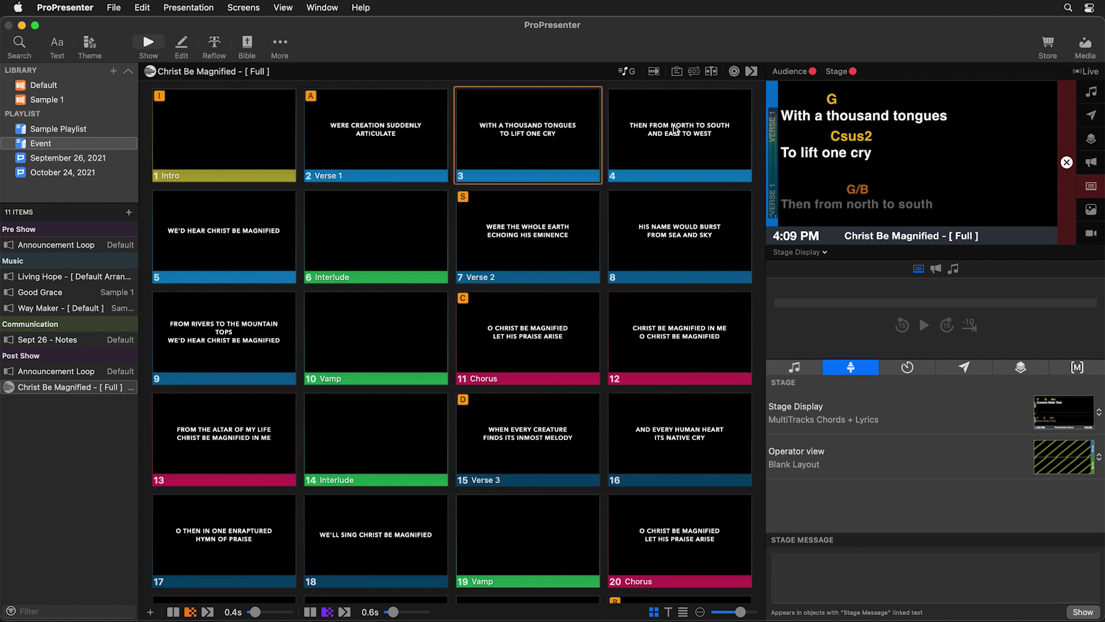
{"action": "left_click", "coordinate": [681, 127]}
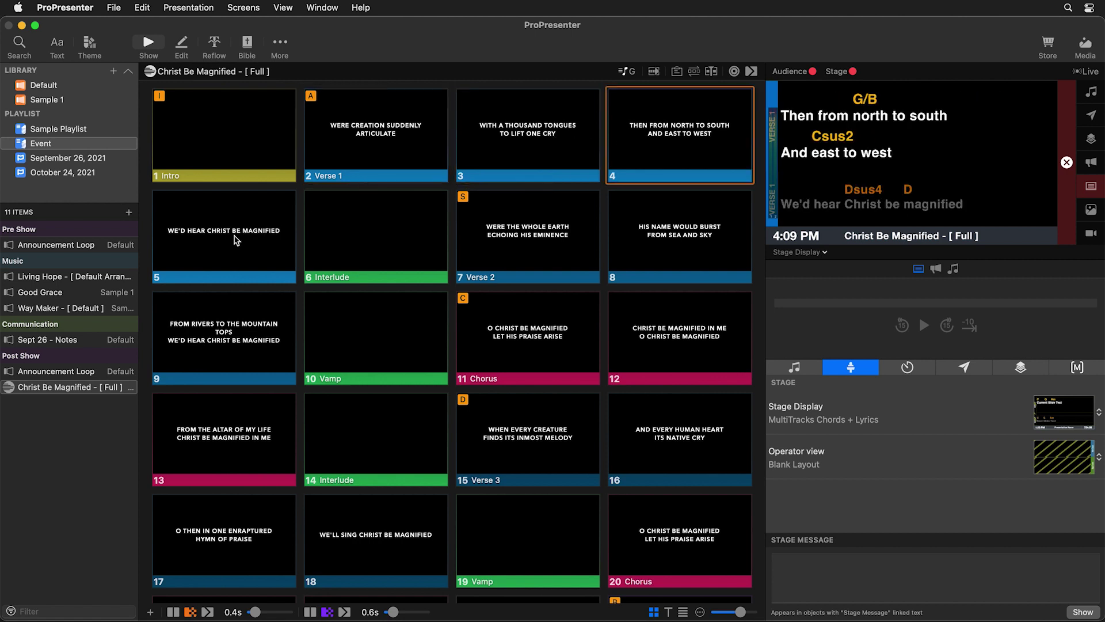
{"action": "left_click", "coordinate": [238, 240]}
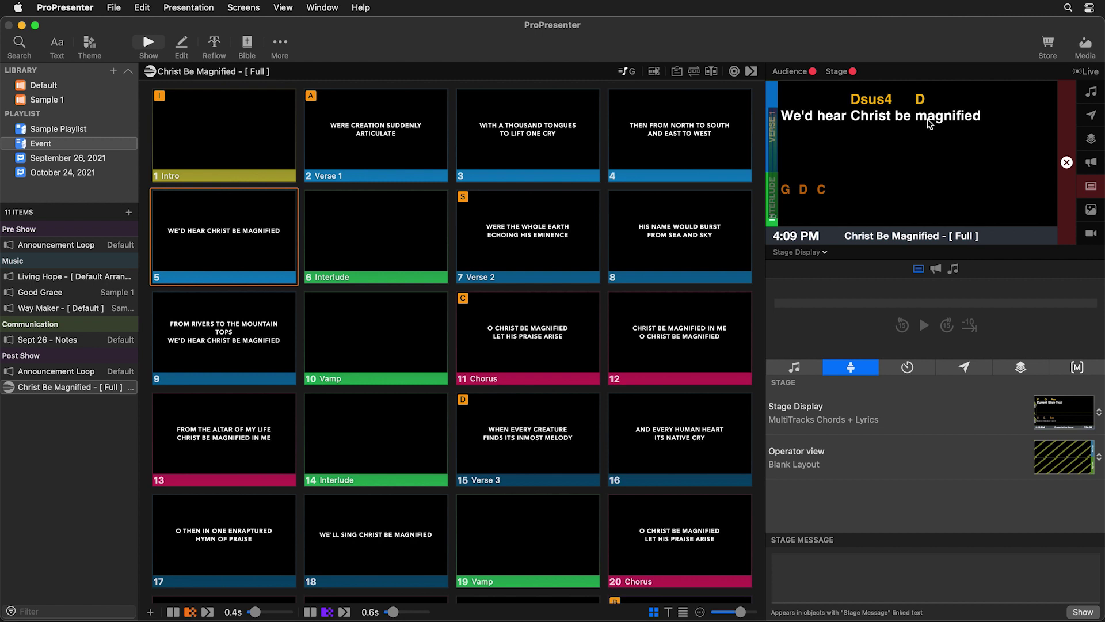
- Transpose the song to D and retrigger slides 2–5, ending on Asus4 A
{"action": "left_click", "coordinate": [632, 73]}
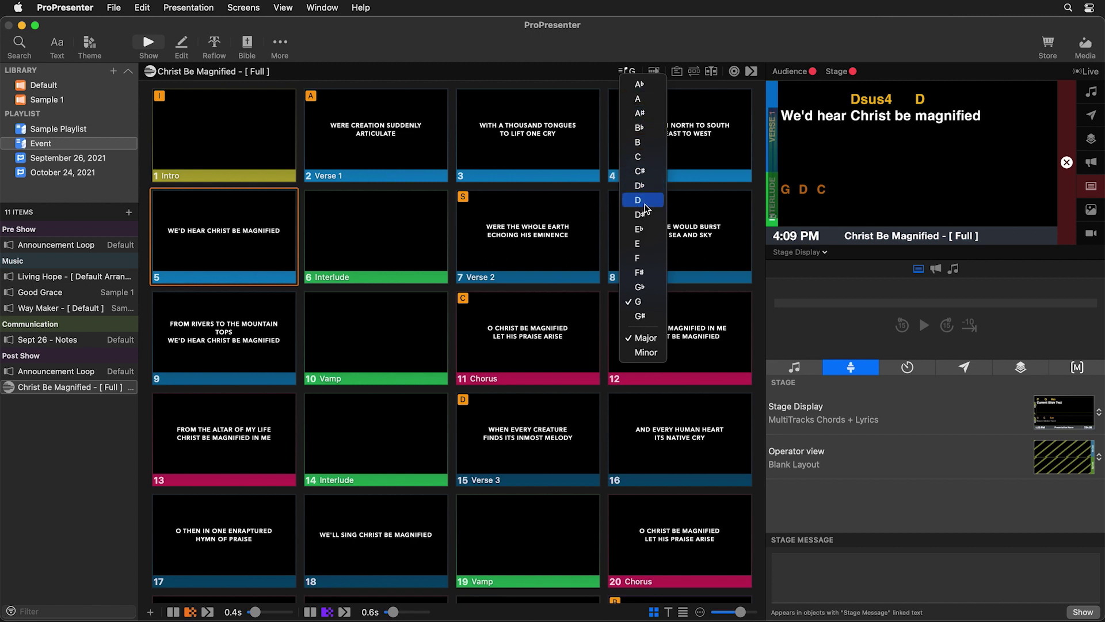
{"action": "left_click", "coordinate": [638, 201]}
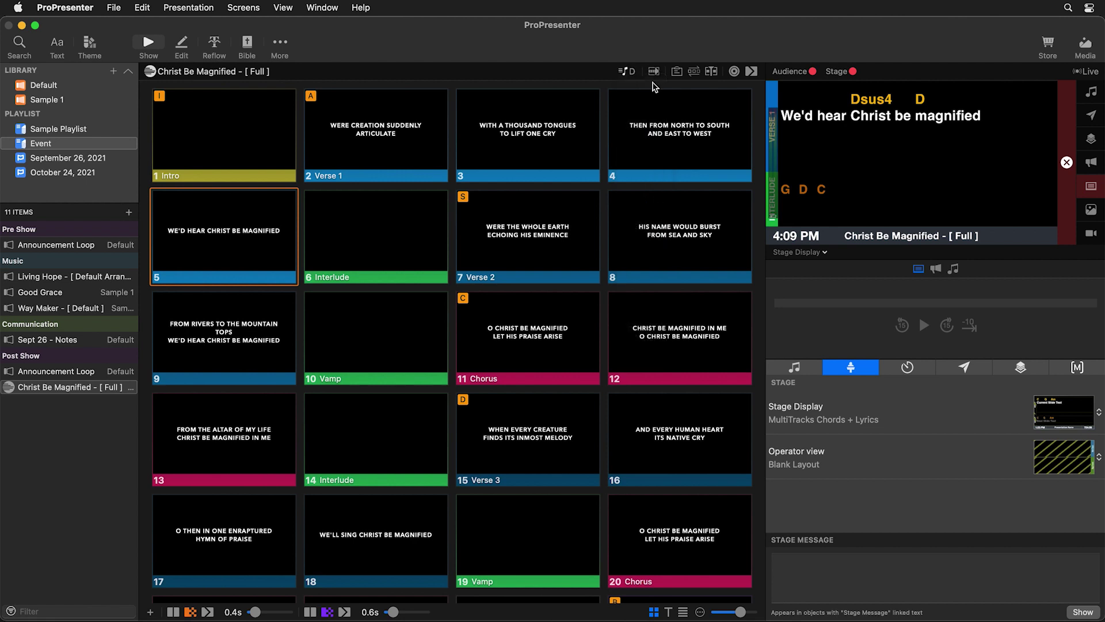
{"action": "left_click", "coordinate": [357, 137]}
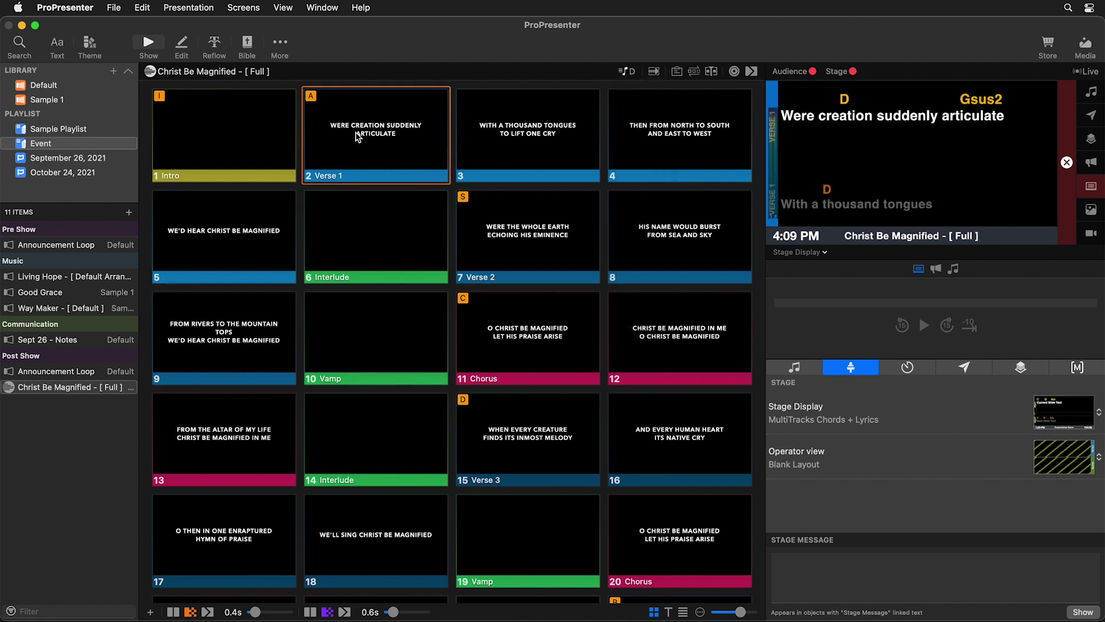
{"action": "left_click", "coordinate": [522, 141]}
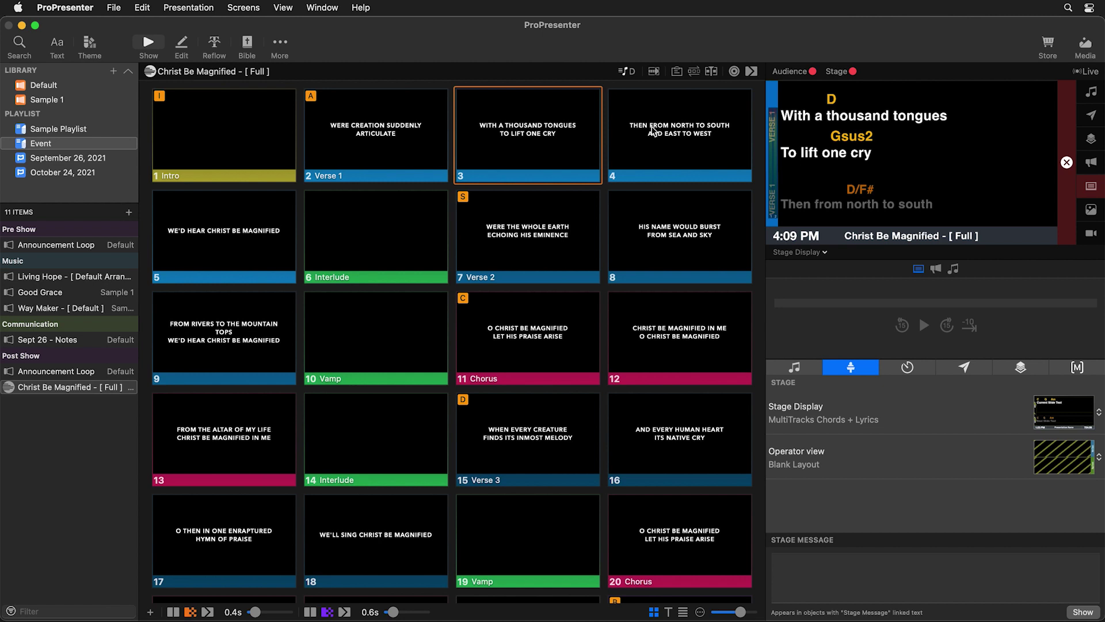
{"action": "left_click", "coordinate": [652, 132]}
{"action": "left_click", "coordinate": [225, 243]}
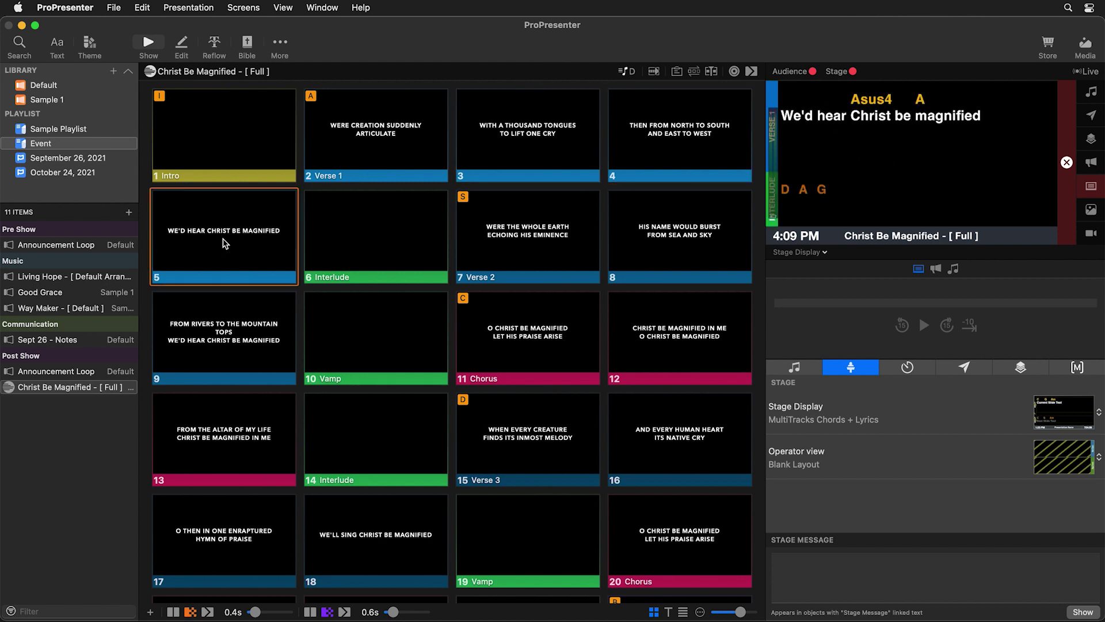